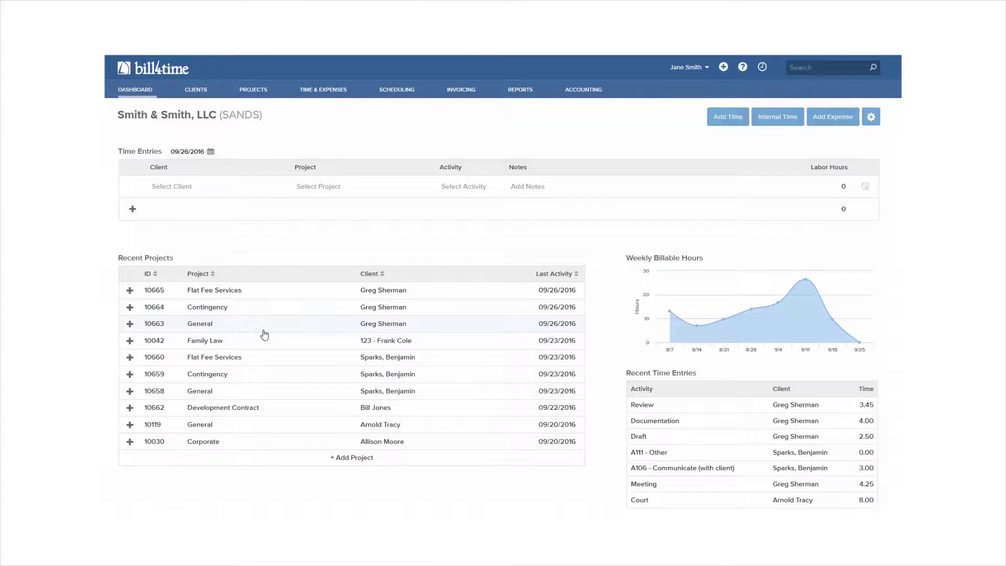
Step: On the Contingency project, start a Case Closing Settlement time entry with activity Other
mouse_move(217, 312)
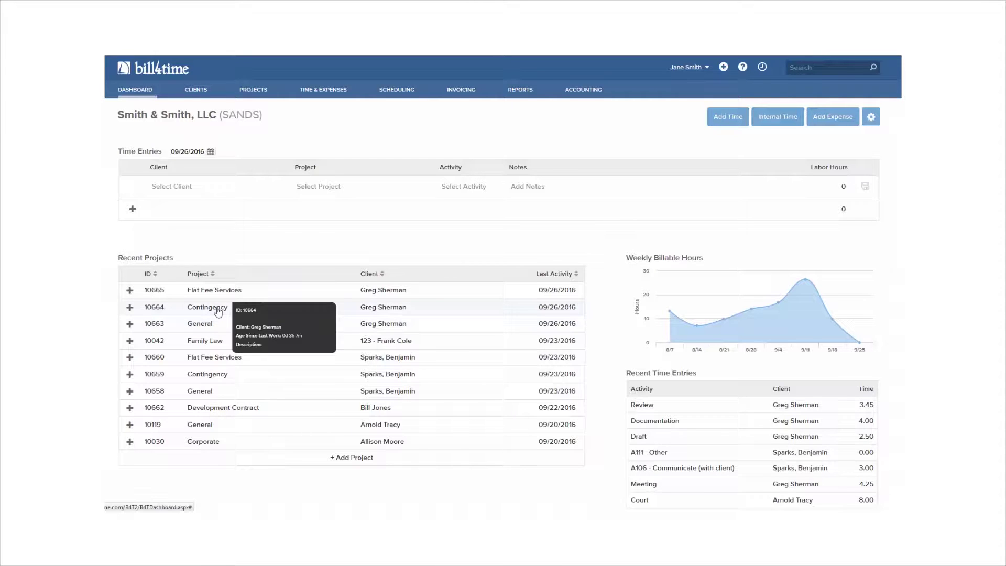
left_click(218, 311)
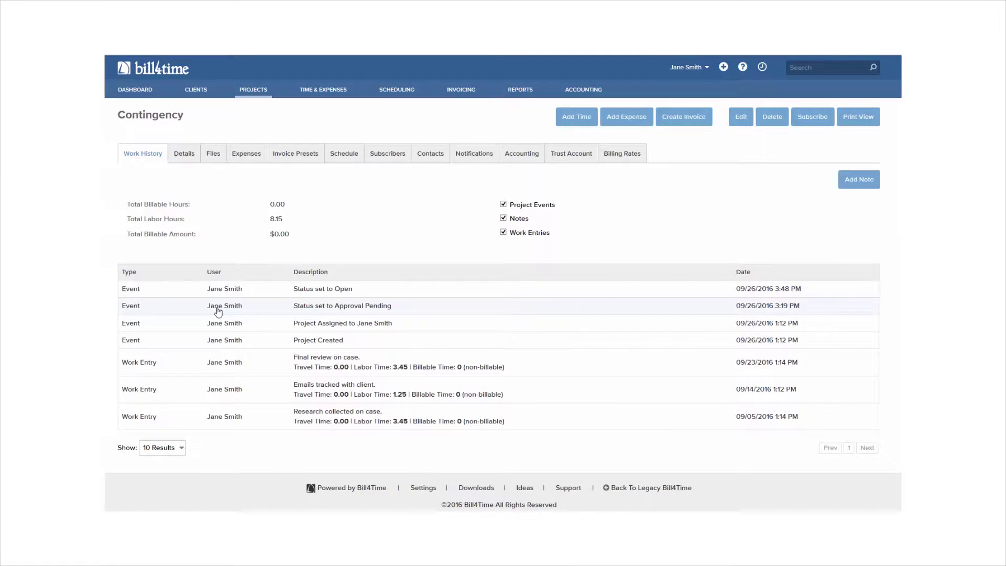
left_click(576, 116)
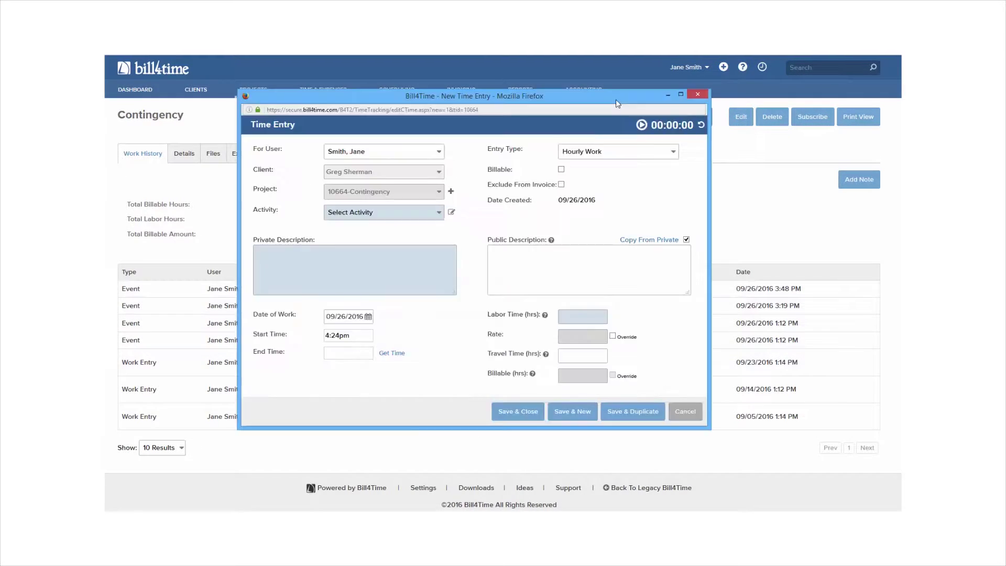
left_click(622, 156)
left_click(622, 184)
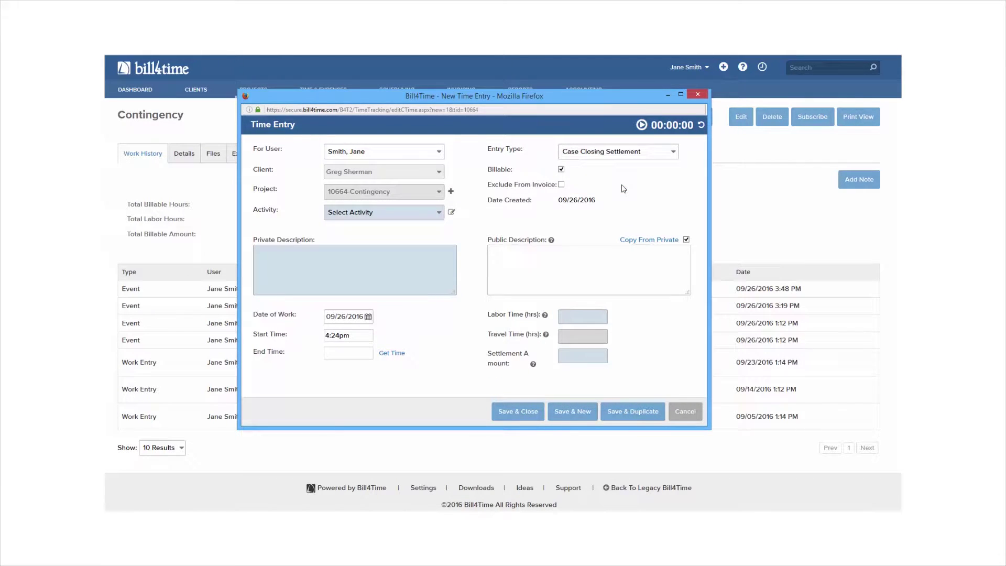
left_click(384, 213)
left_click(367, 304)
Step: Describe it as 'Settlement received.', set the amount to 10000, save, and view project details
left_click(341, 282)
type("Settlement received.")
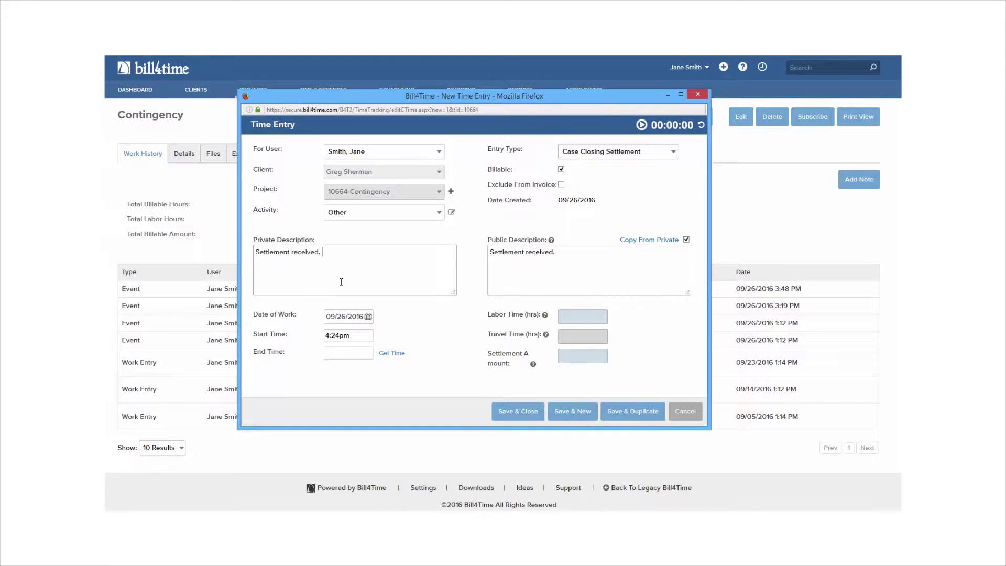
left_click(571, 356)
type("10000")
left_click(517, 411)
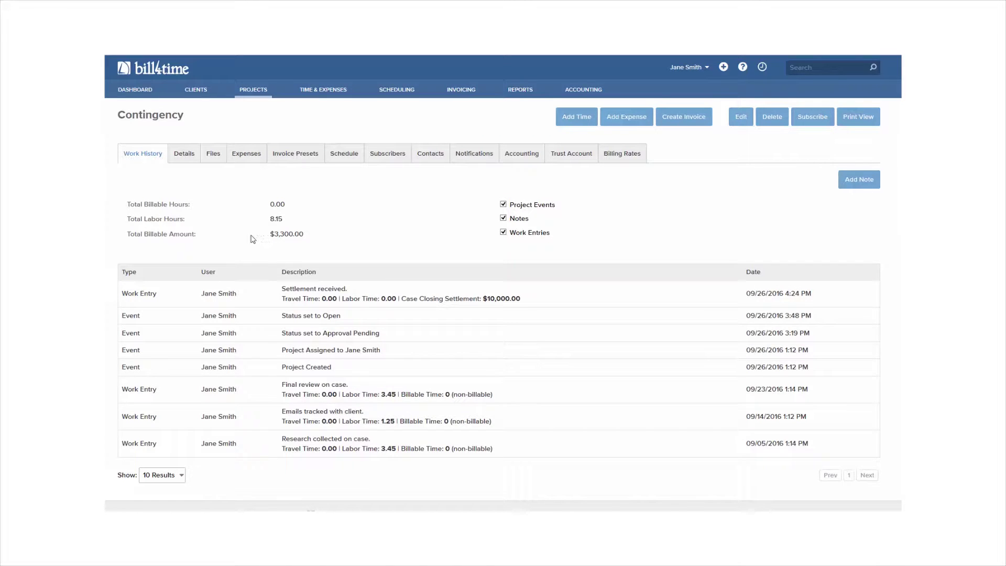
left_click(184, 155)
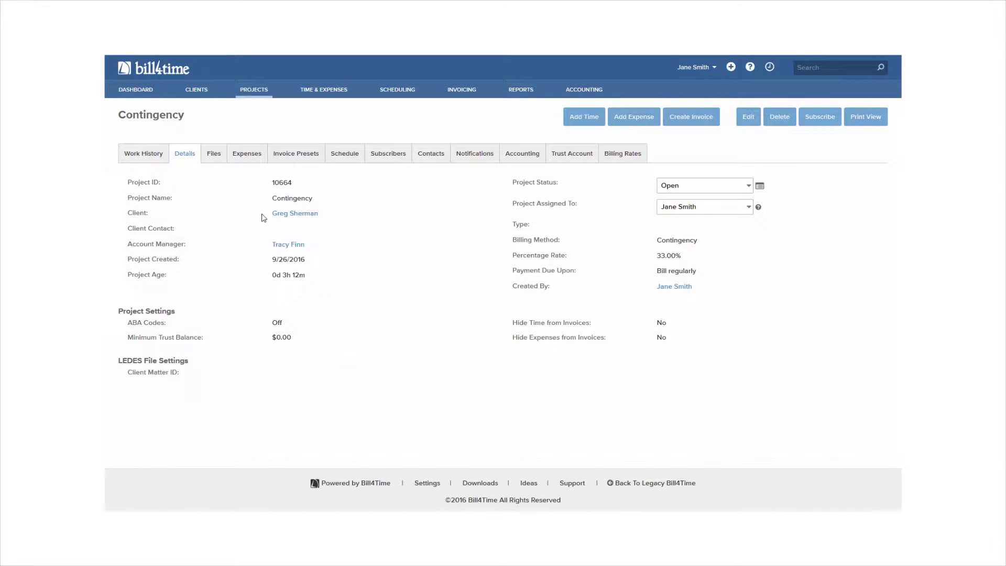
Step: Go from the Contingency project's client record to its Flat Fee Services project
left_click(288, 215)
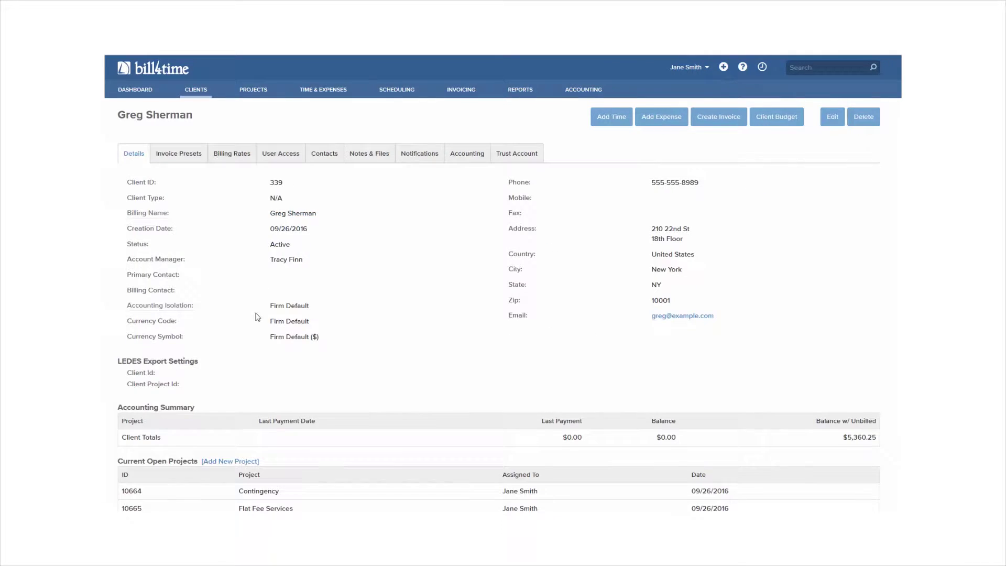
scroll(264, 361, "down", 2)
left_click(267, 425)
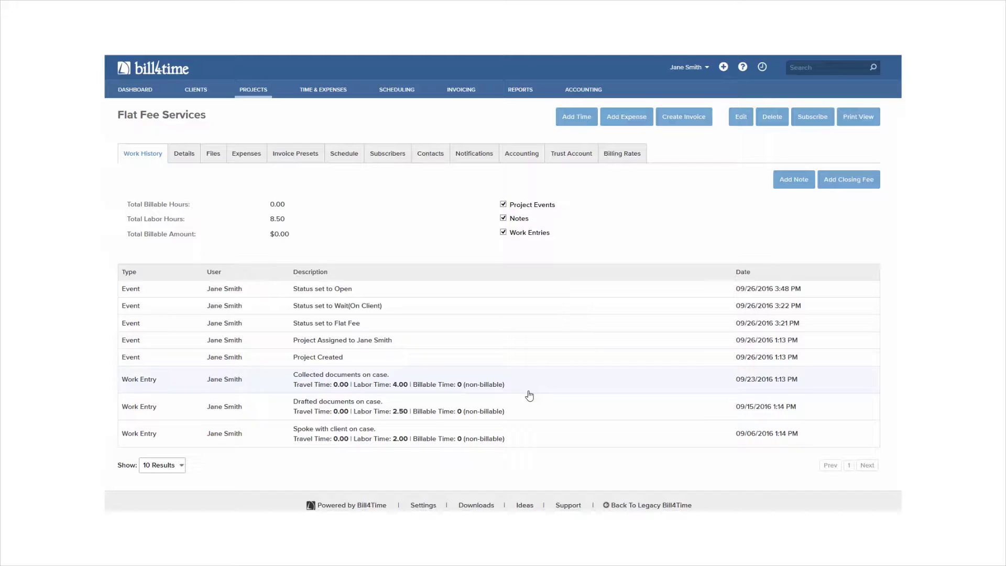
Step: Save a closing flat fee entry with activity Other and description 'Billing flat fee.'
left_click(849, 179)
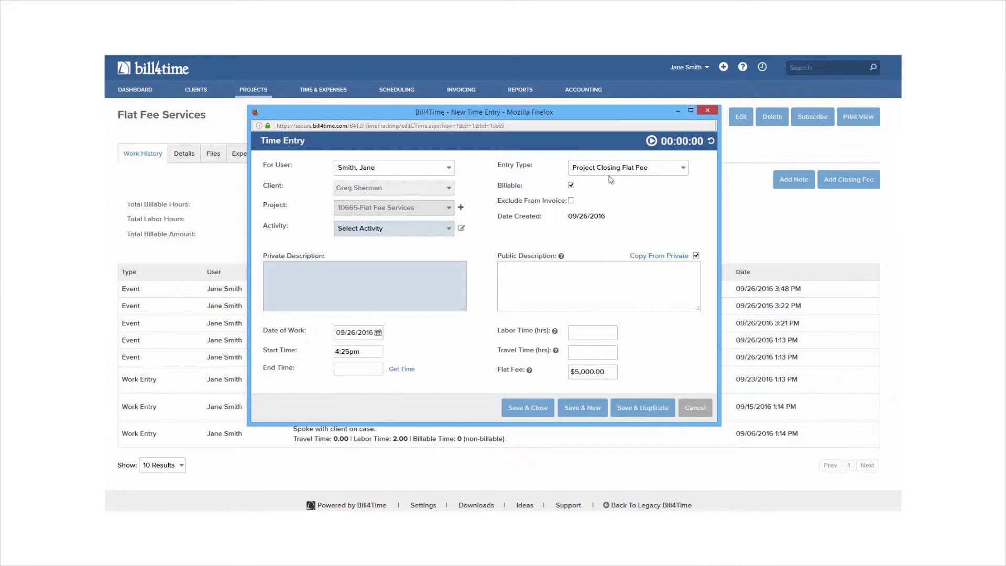
left_click(444, 230)
left_click(366, 321)
left_click(330, 295)
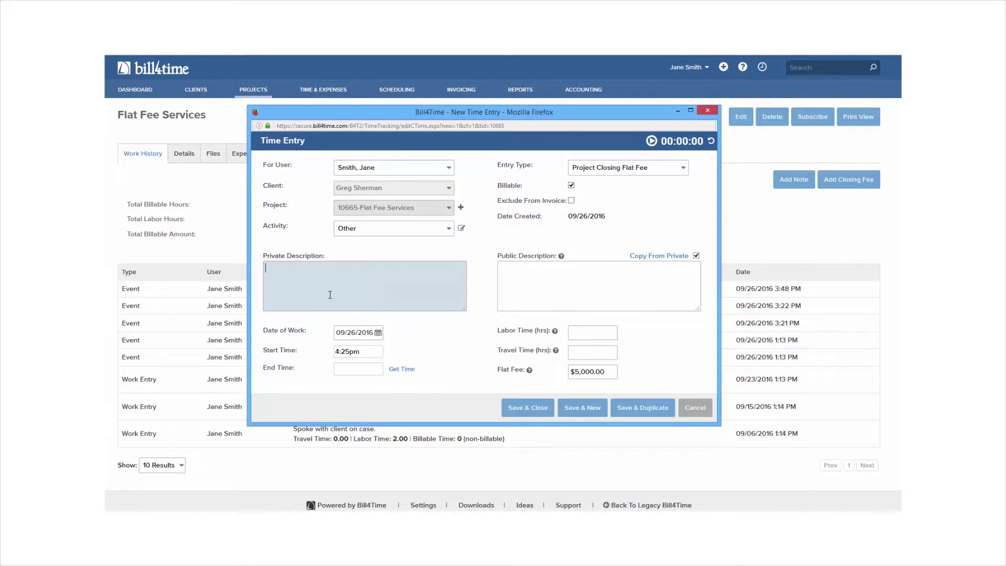
type("Billing flat fee.")
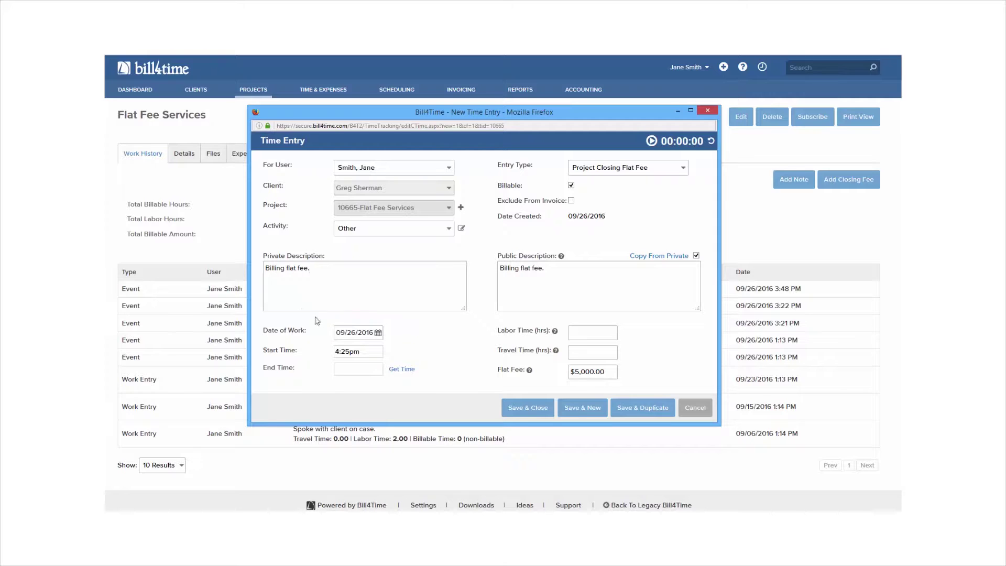
left_click(538, 407)
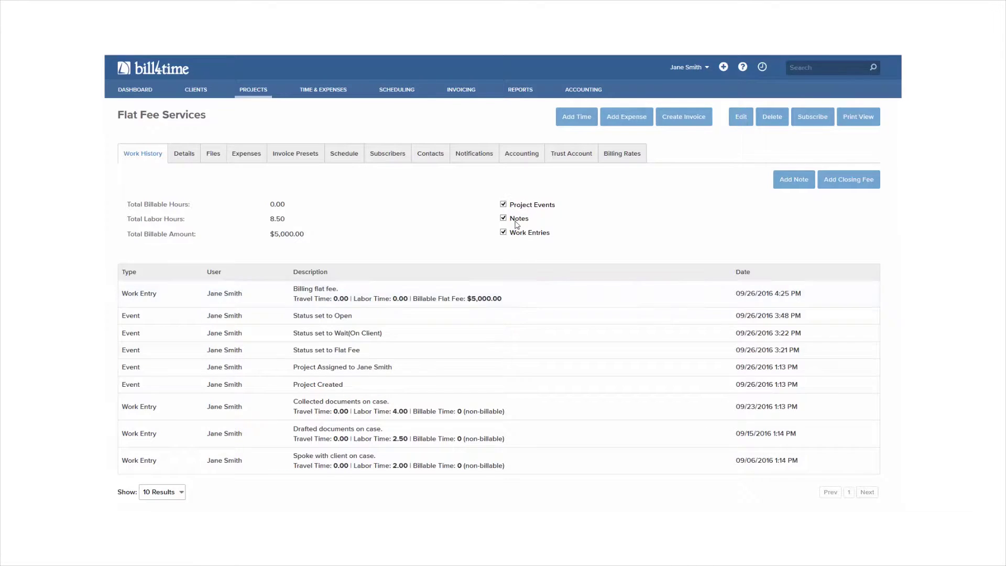
Step: Switch to the Invoicing page to see invoice batches and their statuses
left_click(461, 90)
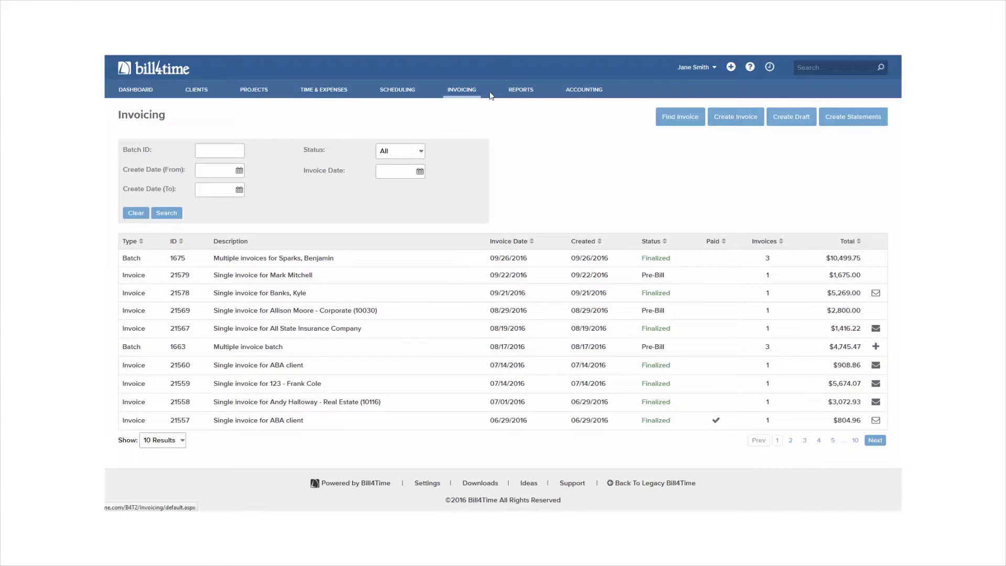
Step: Filter the invoice search to client 123, select all invoices, and print them
left_click(675, 121)
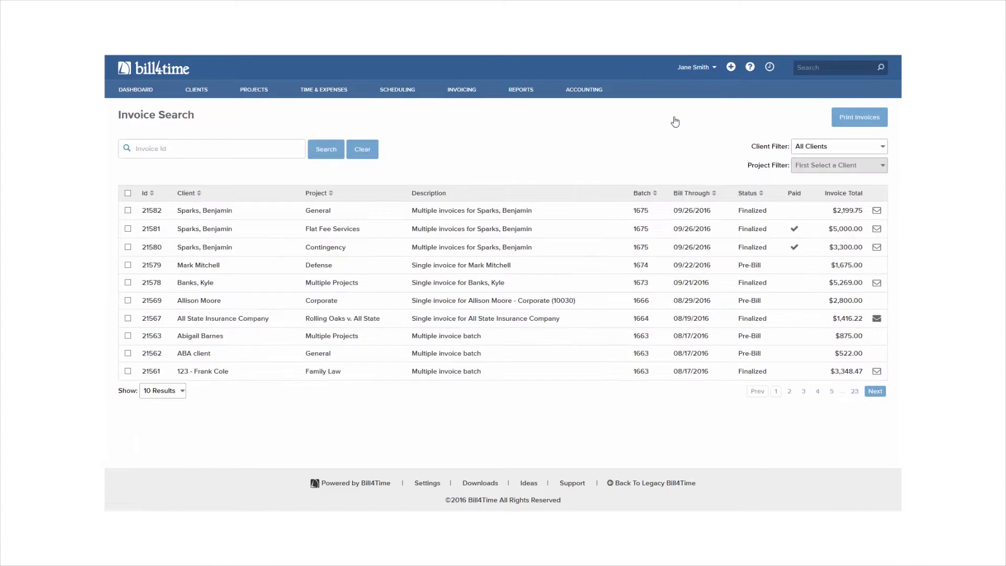
left_click(833, 149)
left_click(833, 166)
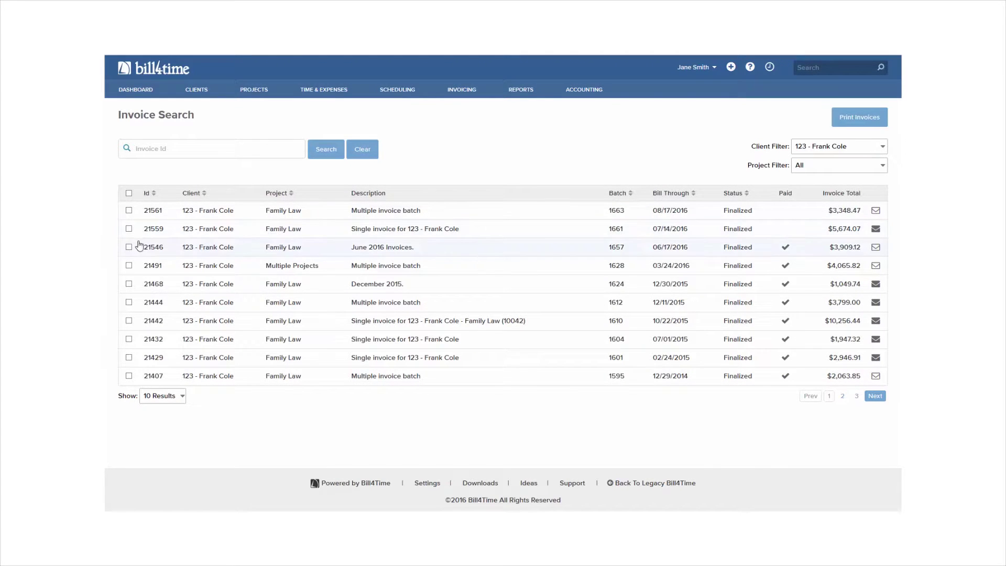
left_click(129, 193)
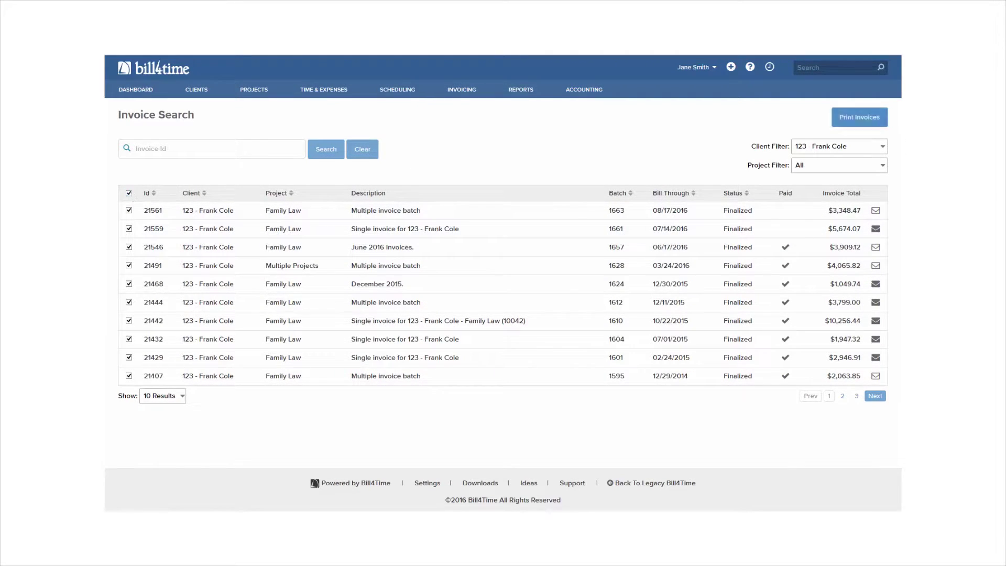
left_click(878, 121)
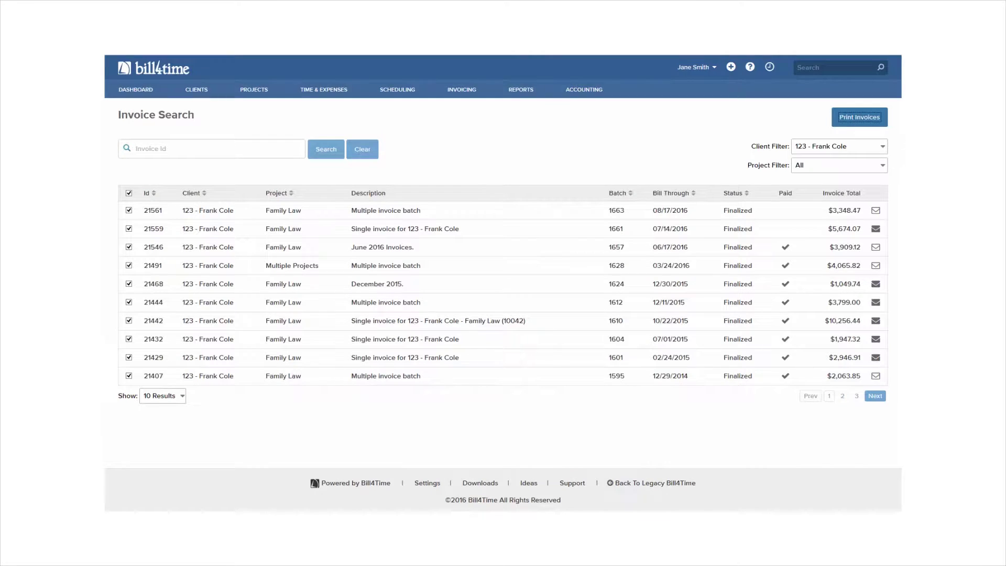
Step: Start a new invoice draft for the client and generate its pre-bill for all projects
left_click(470, 92)
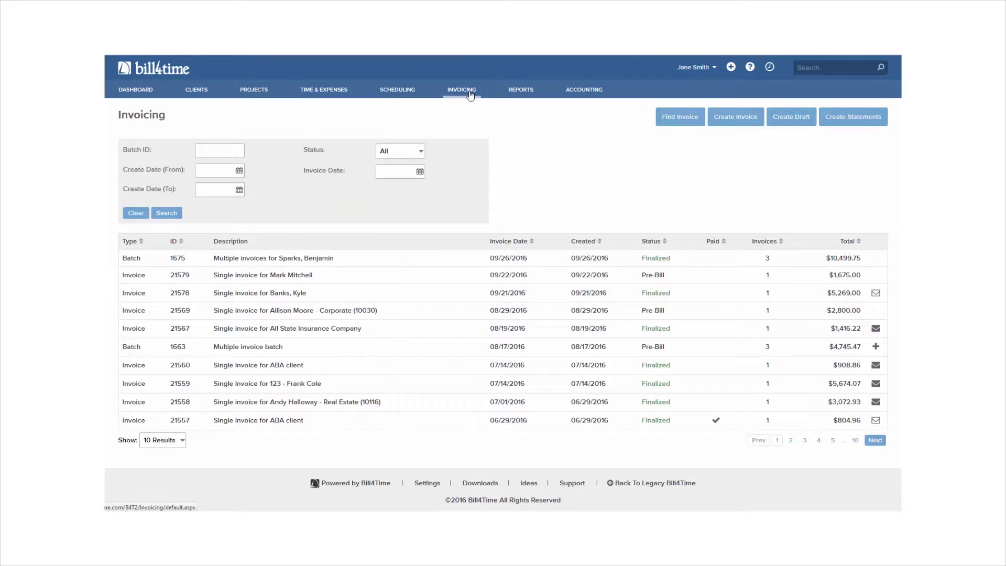
left_click(792, 121)
left_click(243, 151)
left_click(259, 353)
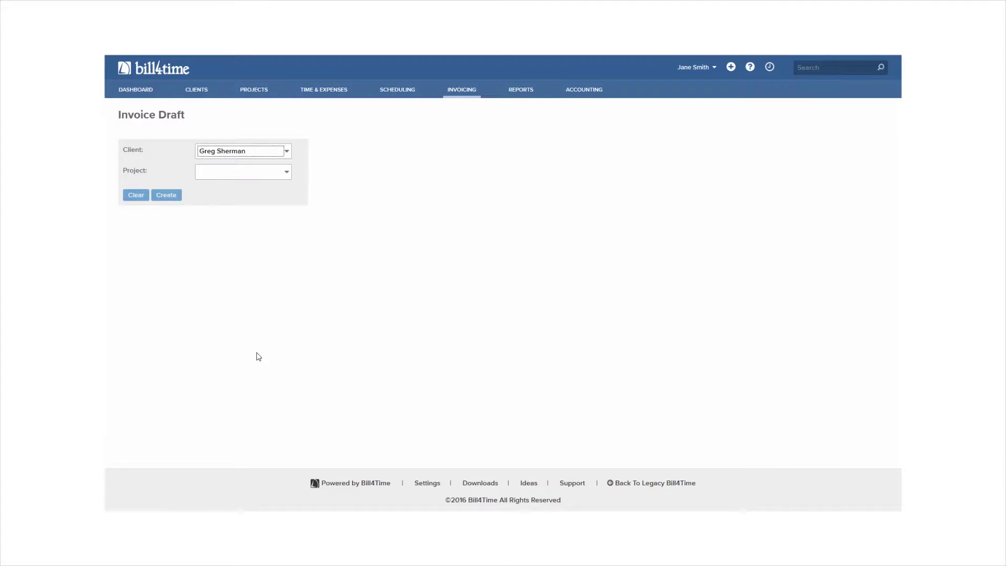
left_click(166, 195)
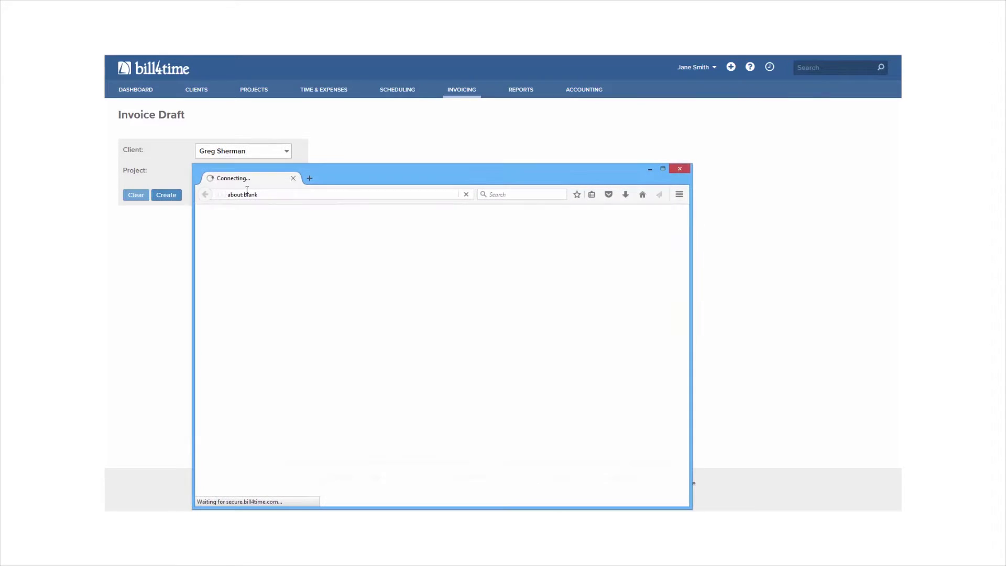
Step: Correct the Emails time entry's labor time to 1.5 hours
left_click_drag(380, 177, 423, 103)
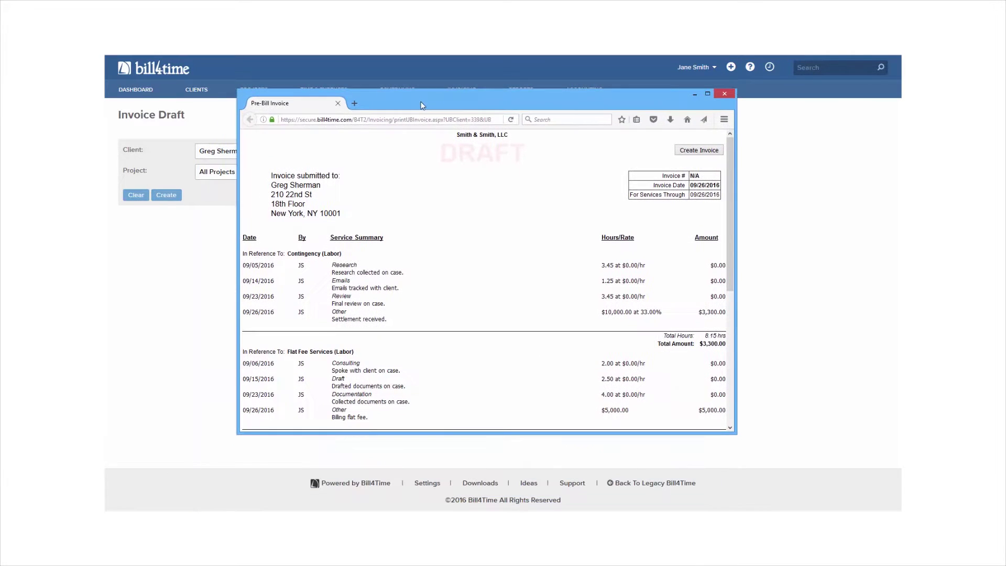
scroll(473, 238, "down", 1)
scroll(474, 239, "down", 1)
left_click(471, 236)
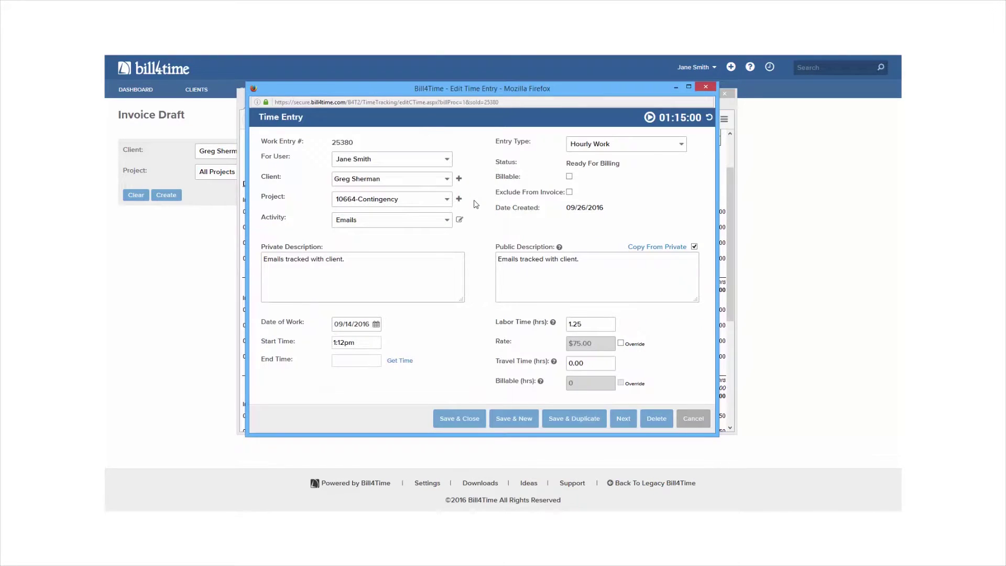
left_click_drag(586, 324, 573, 324)
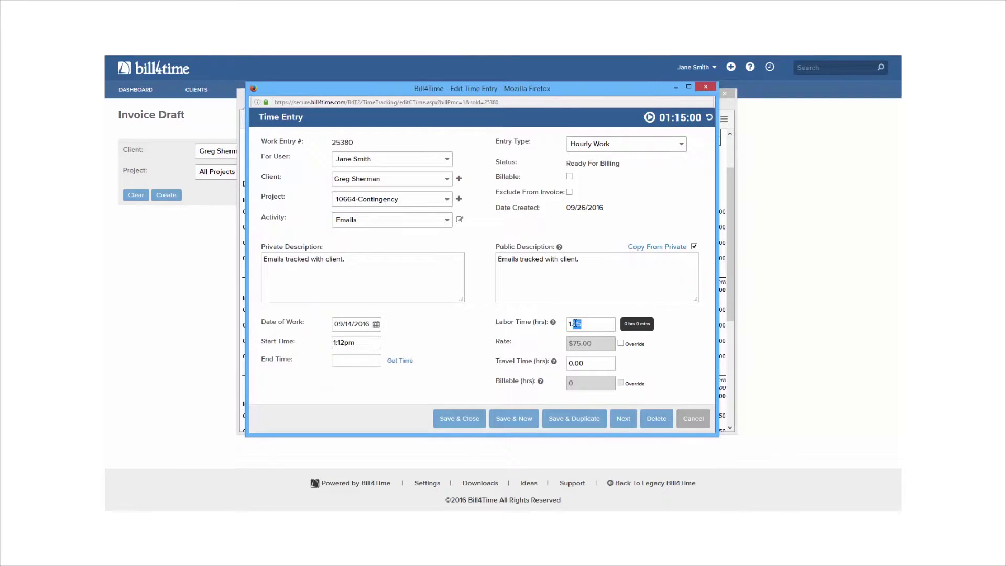
type("5")
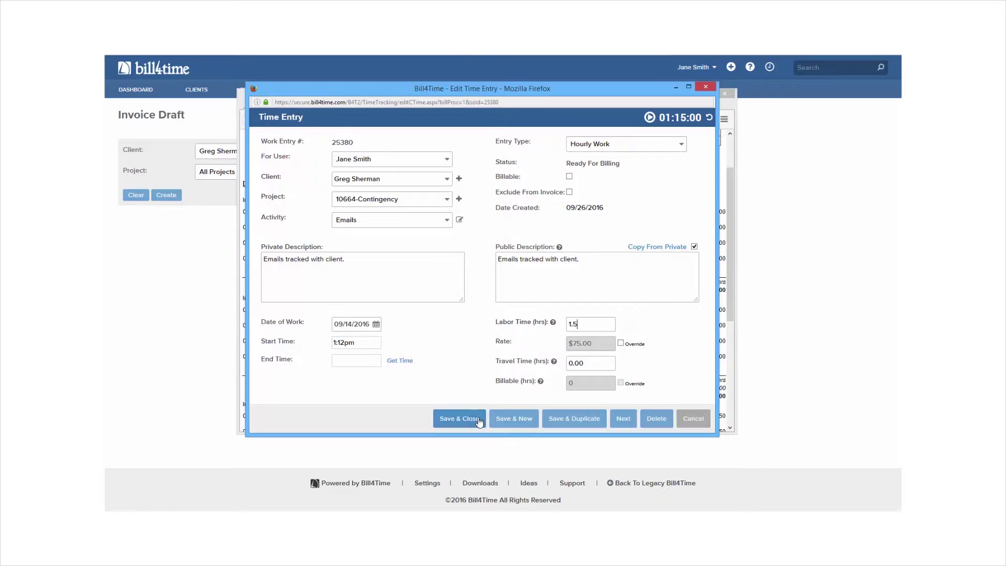
left_click(459, 418)
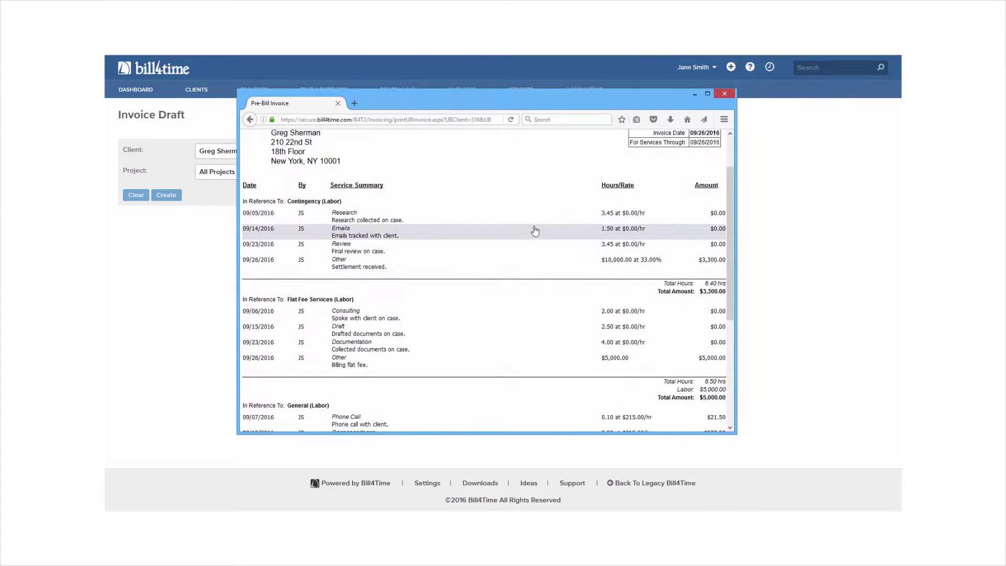
Step: Close the draft invoice preview and return to the invoice list
scroll(534, 228, "up", 2)
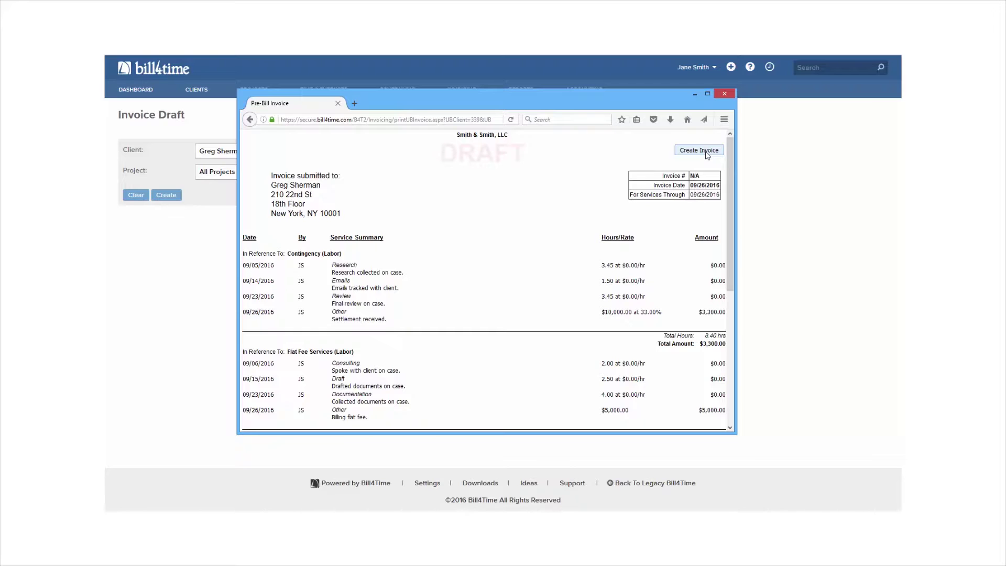
left_click(730, 93)
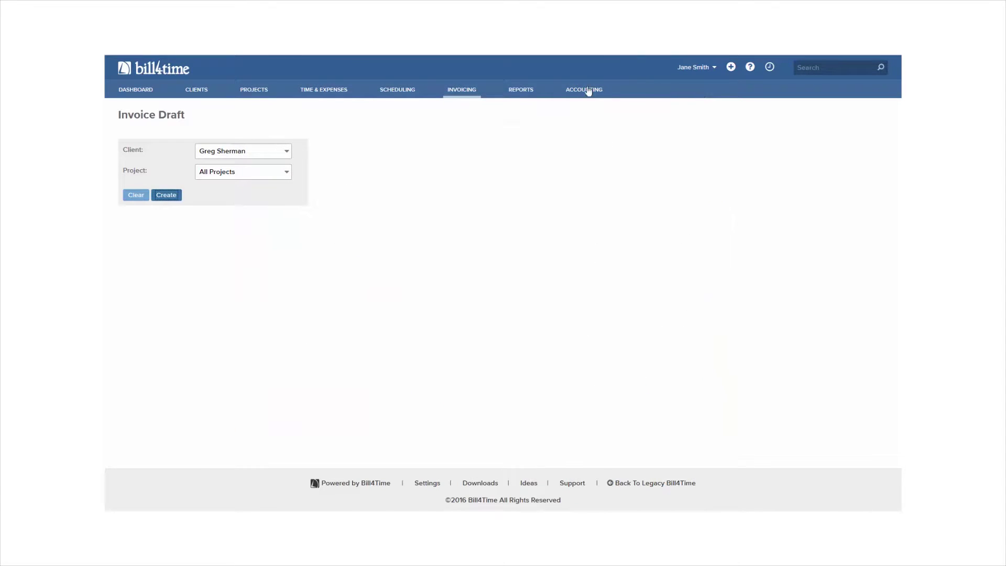
left_click(473, 94)
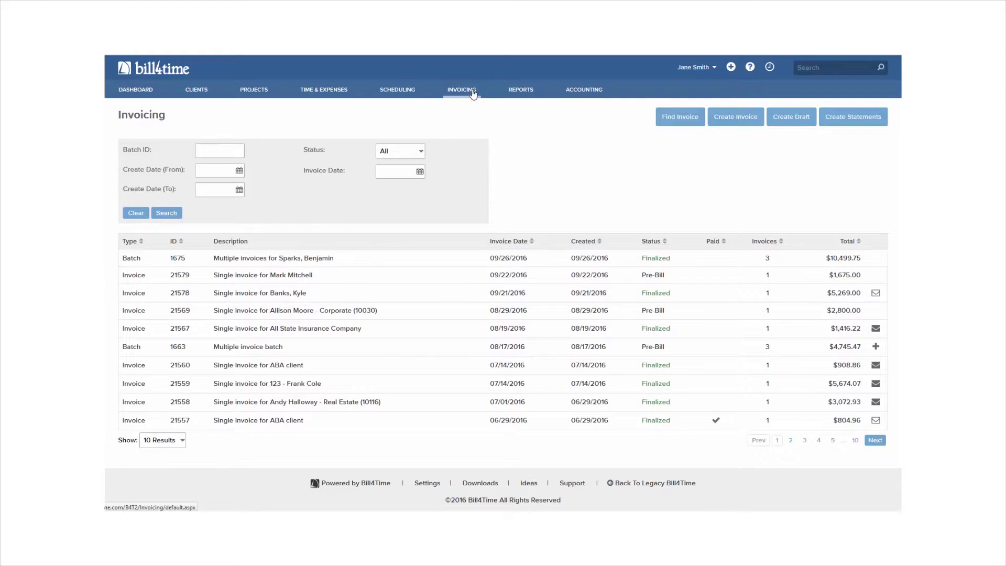
Step: Create statements for ABA client and the next client, excluding those invoiced in the past 30 days
left_click(847, 119)
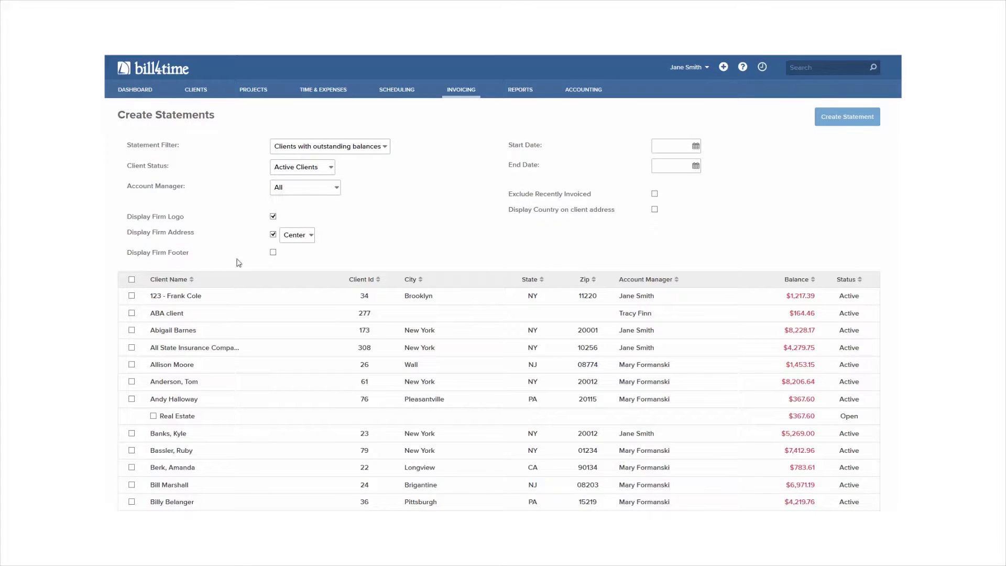
left_click(654, 194)
left_click(526, 211)
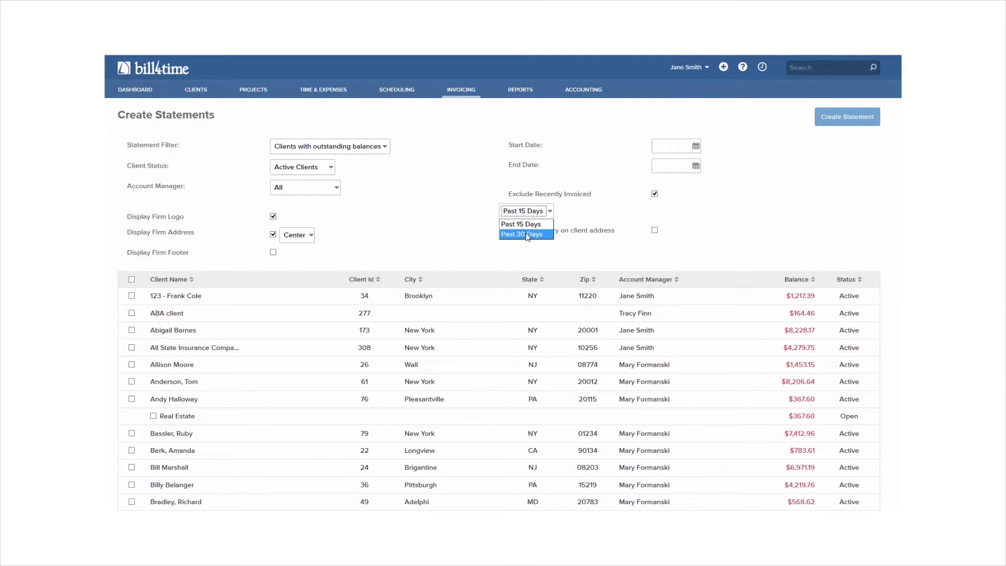
left_click(519, 235)
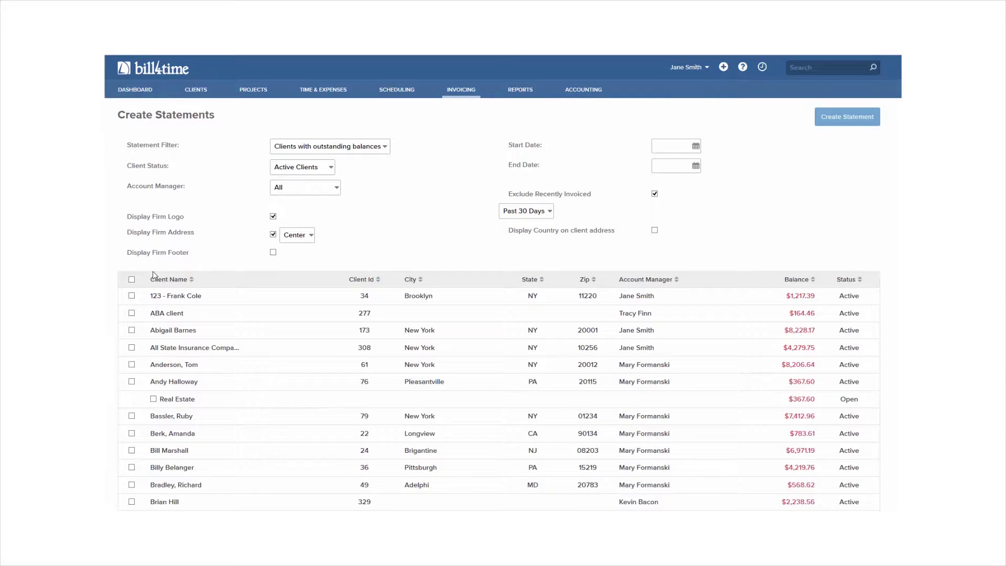
left_click(131, 313)
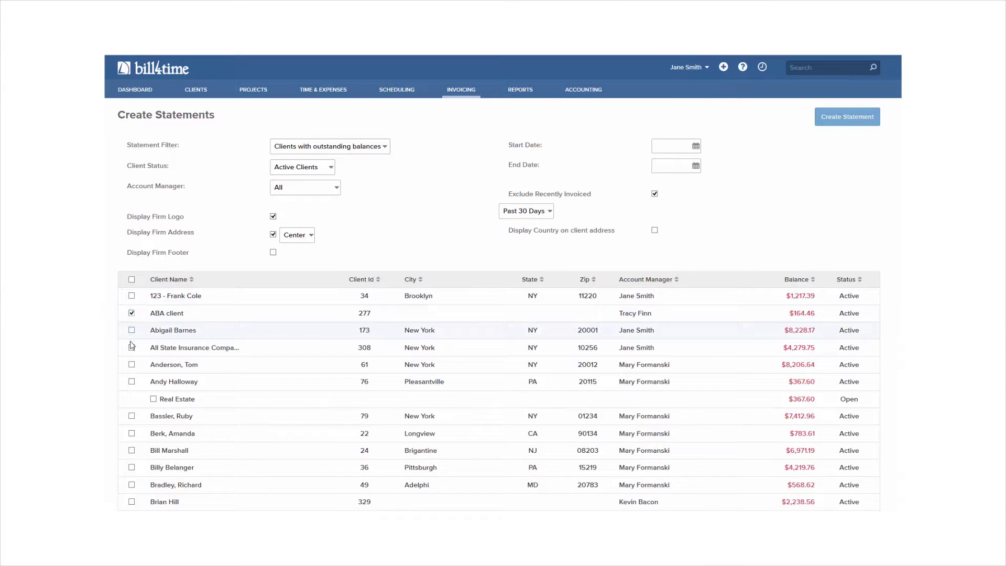
left_click(131, 330)
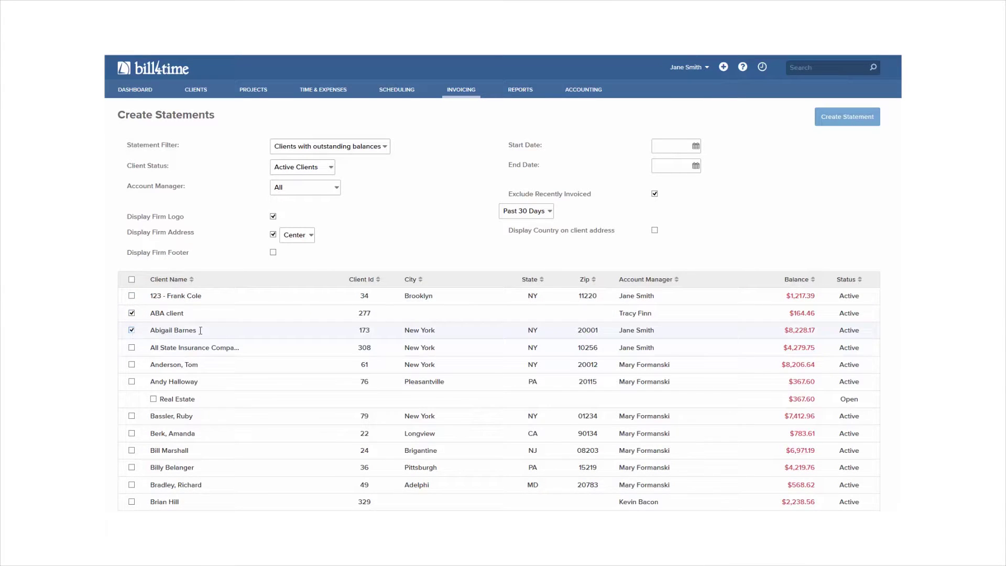
left_click(850, 121)
scroll(514, 241, "down", 12)
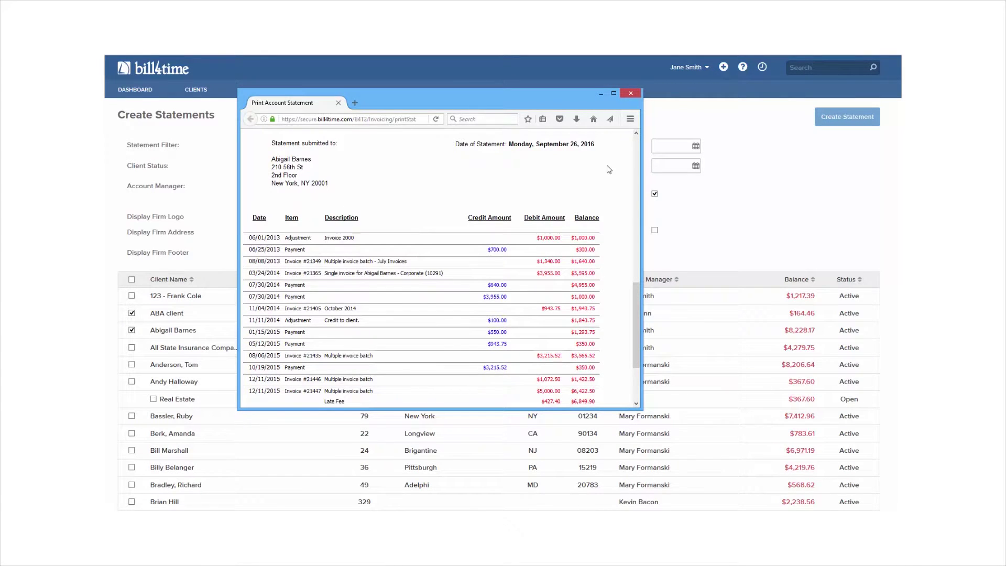
Step: Close the statement preview and start a new invoice with no billing start date
left_click(631, 95)
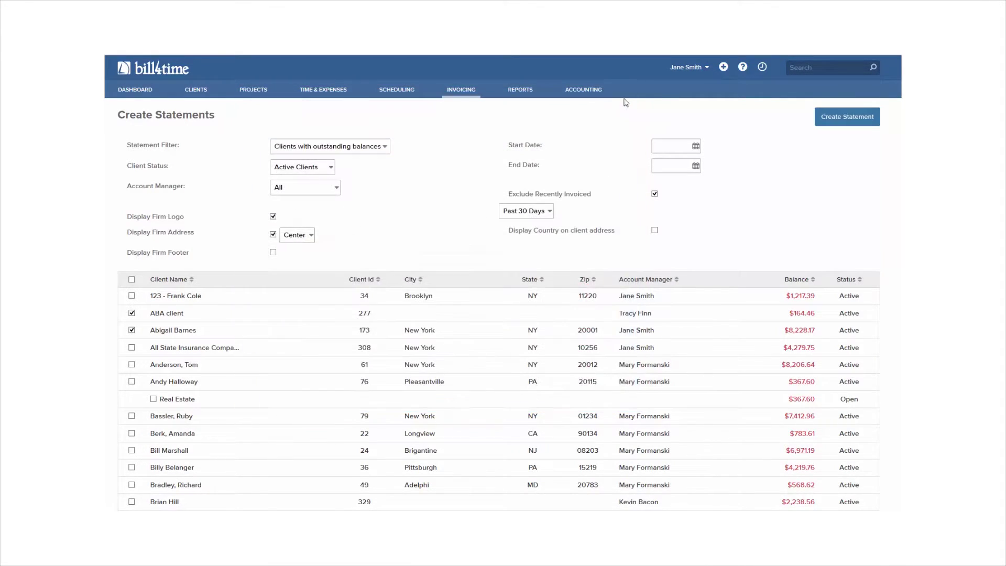
left_click(454, 93)
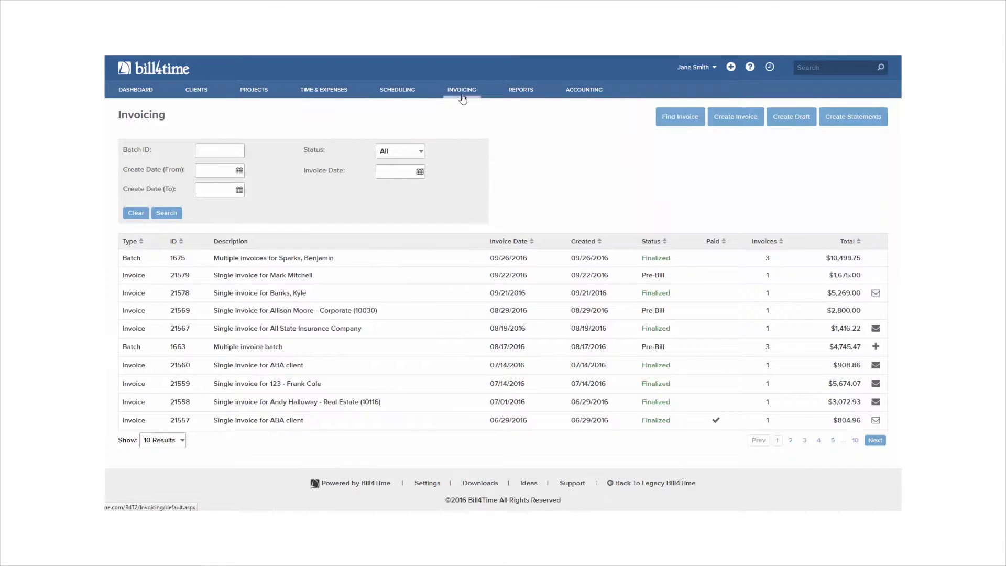
left_click(742, 127)
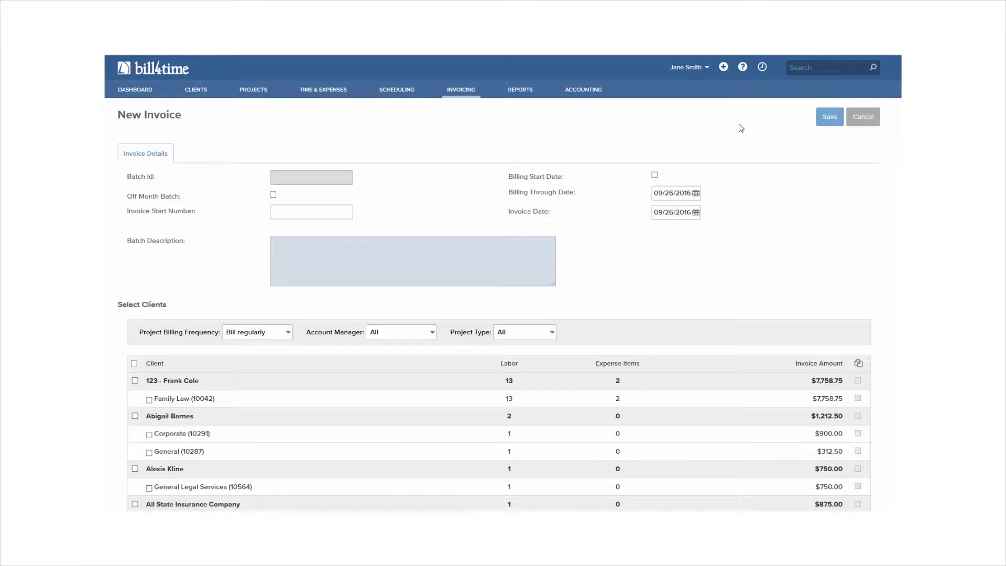
left_click(654, 175)
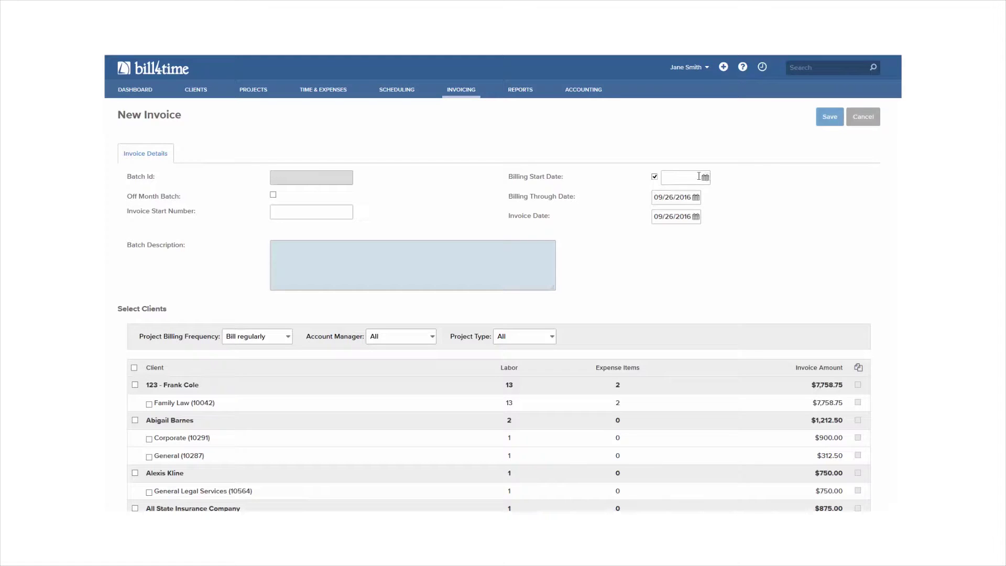
left_click(654, 177)
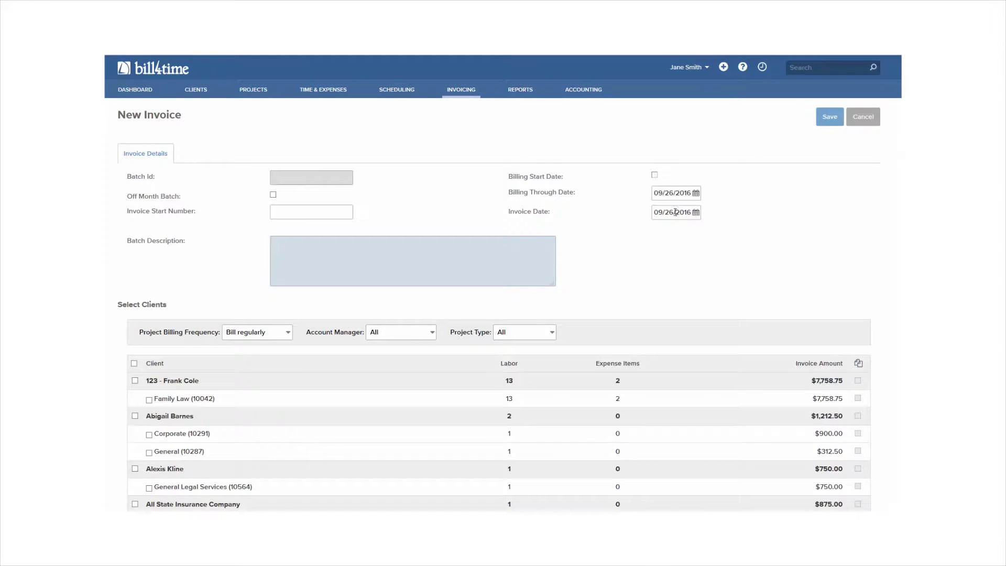
scroll(368, 352, "down", 10)
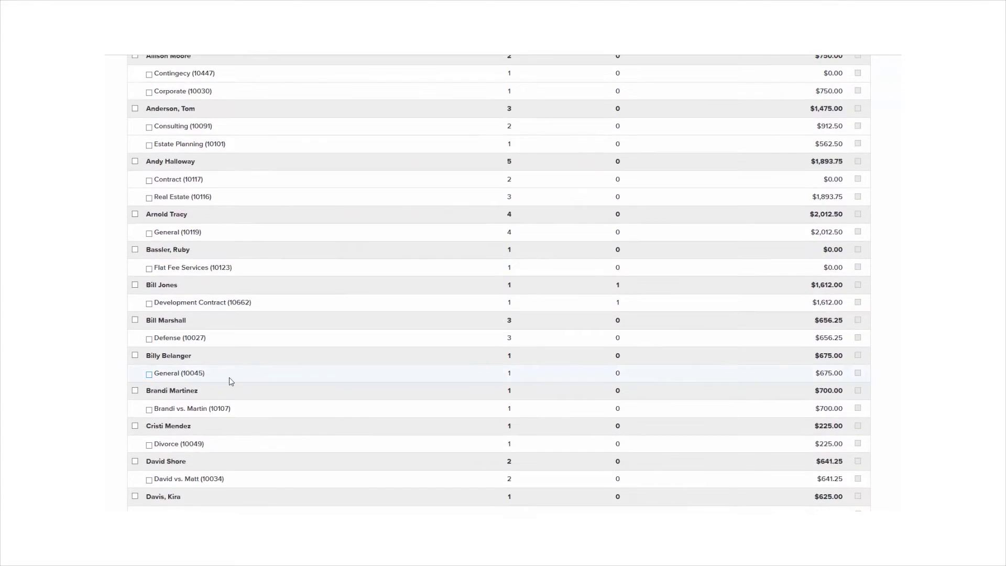
Step: Include the client with all three matters, keeping the General (10663) labor, and save the invoice
scroll(231, 381, "down", 8)
left_click(135, 244)
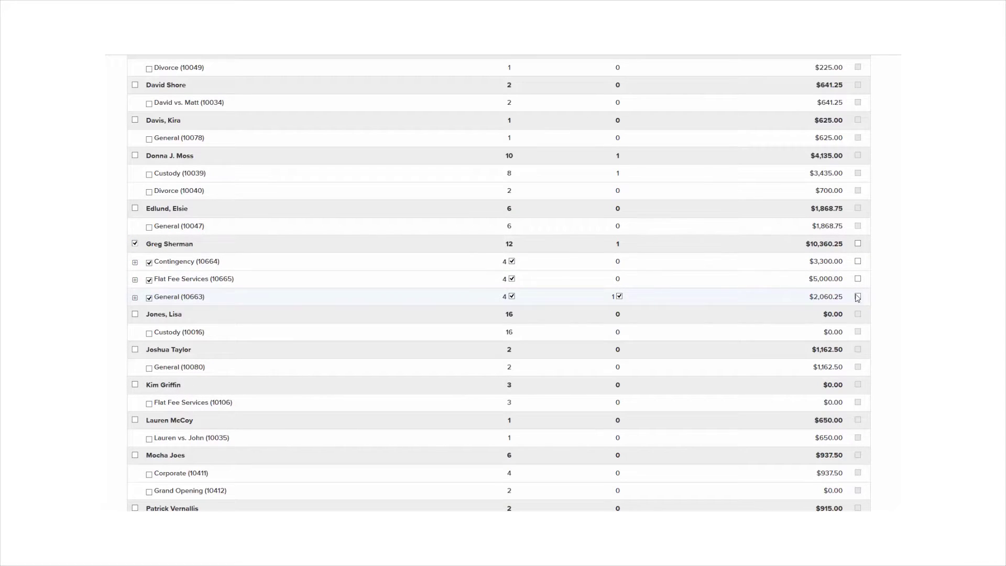
left_click(512, 297)
left_click(512, 297)
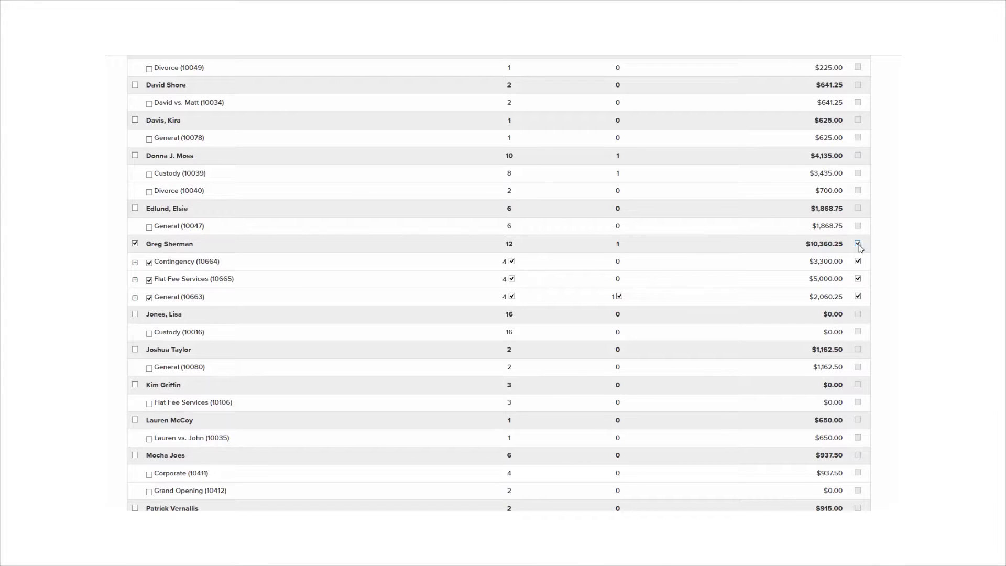
left_click(858, 243)
scroll(860, 247, "up", 15)
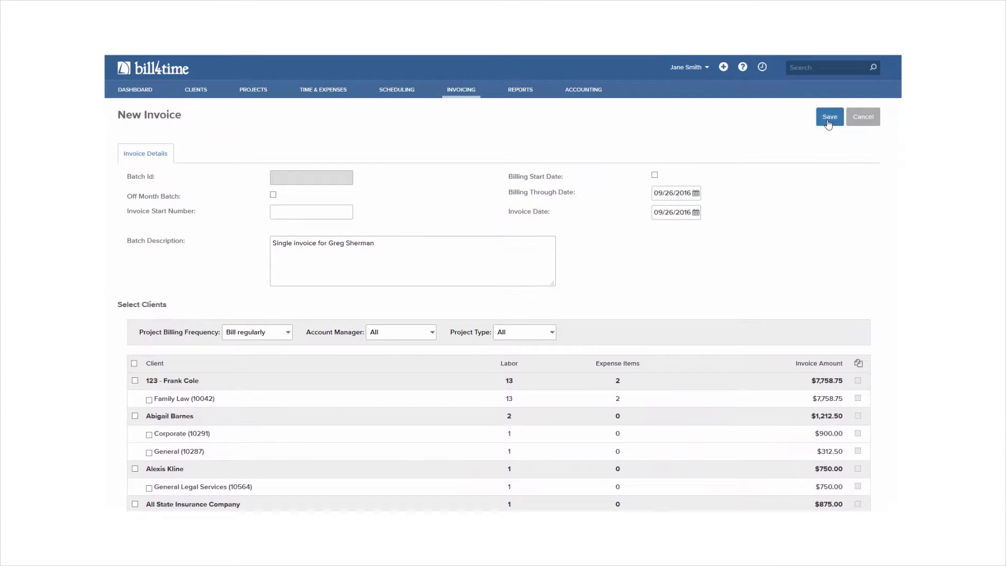
left_click(828, 123)
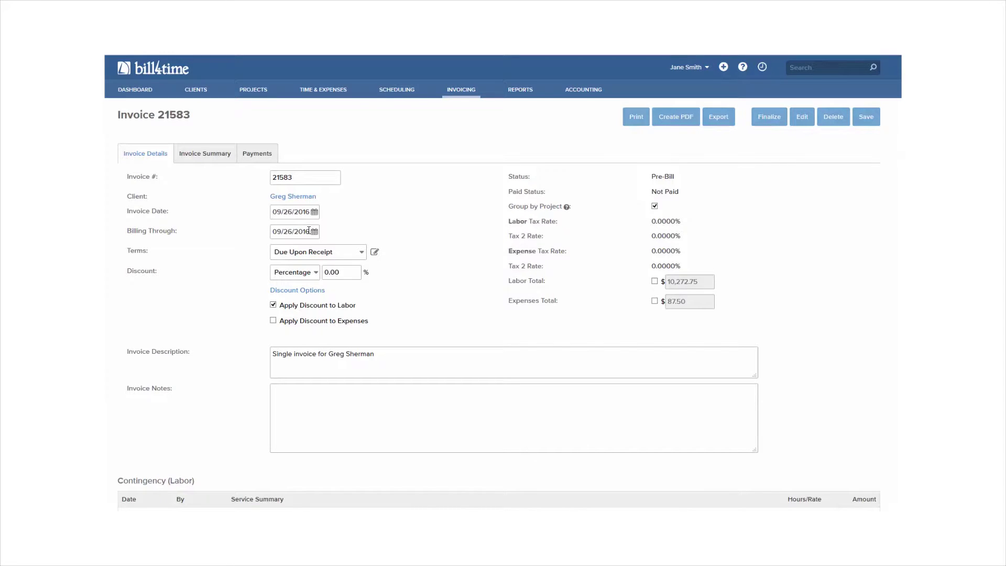
Step: Keep the discount as a percentage and leave the labor total un-overridden
left_click(316, 273)
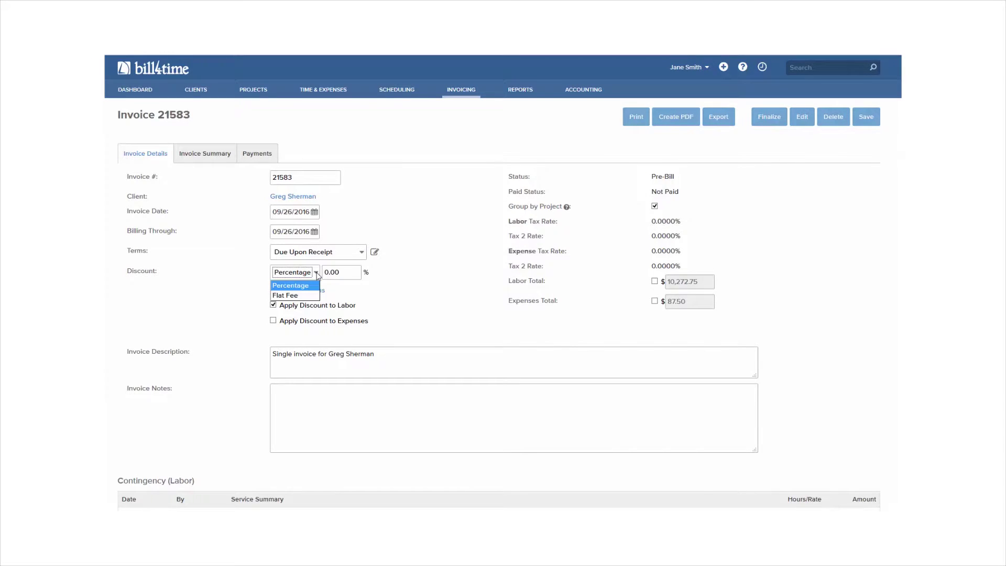
left_click(317, 275)
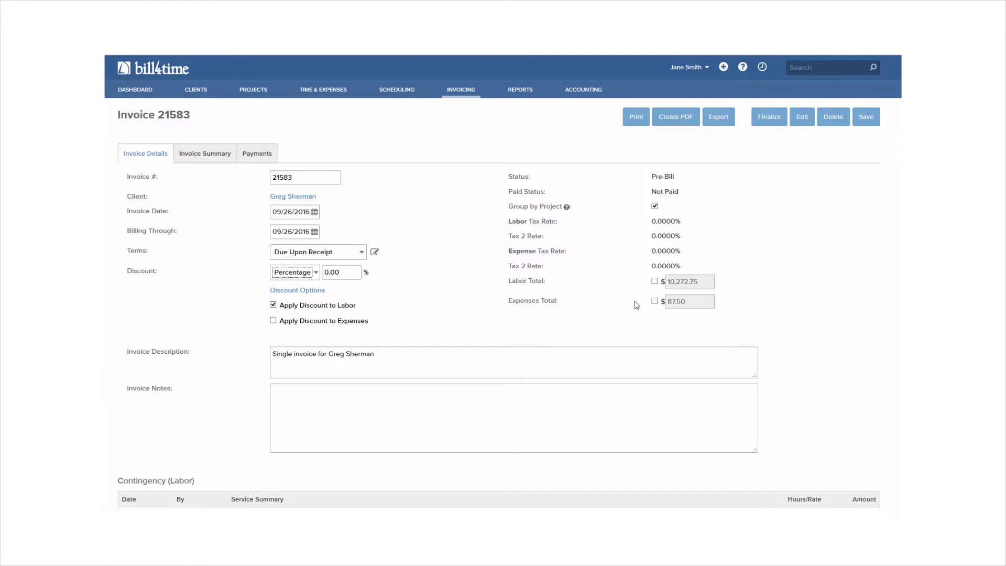
left_click(655, 281)
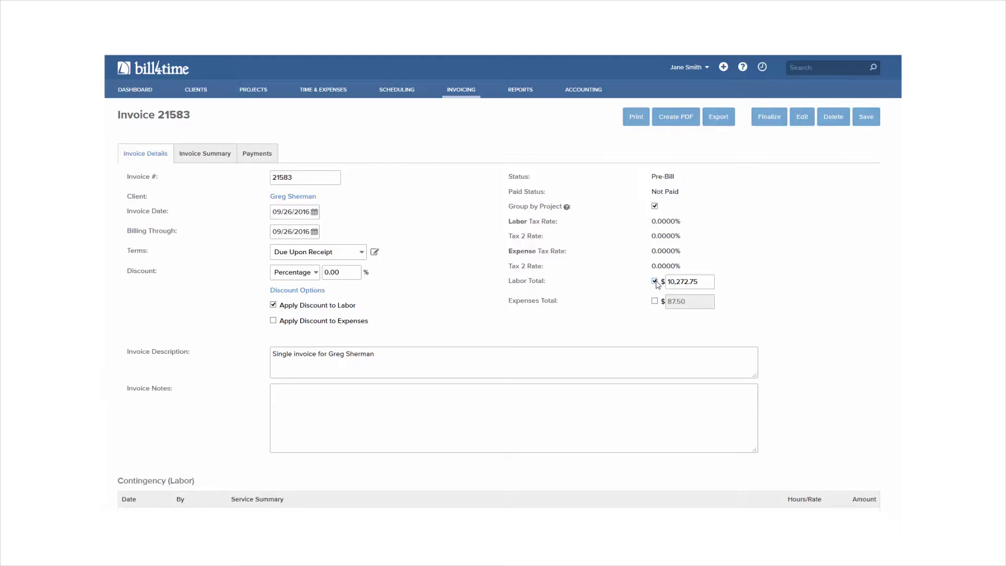
left_click(655, 282)
Step: Raise the Research entry's labor time from 3.45 to 4 hours, then view the invoice summary
scroll(497, 296, "down", 5)
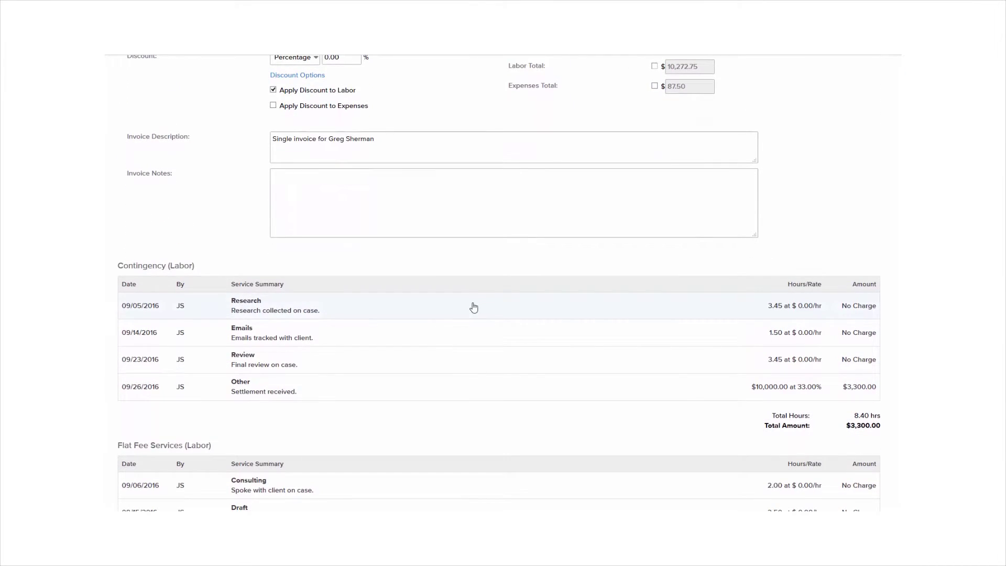
left_click(472, 304)
left_click_drag(537, 326, 514, 326)
type("4")
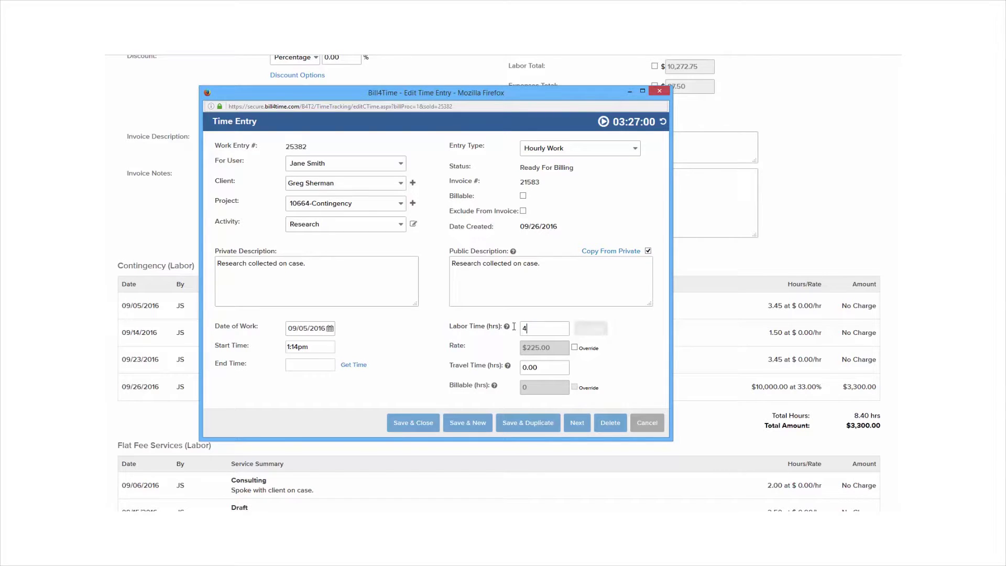
left_click(413, 422)
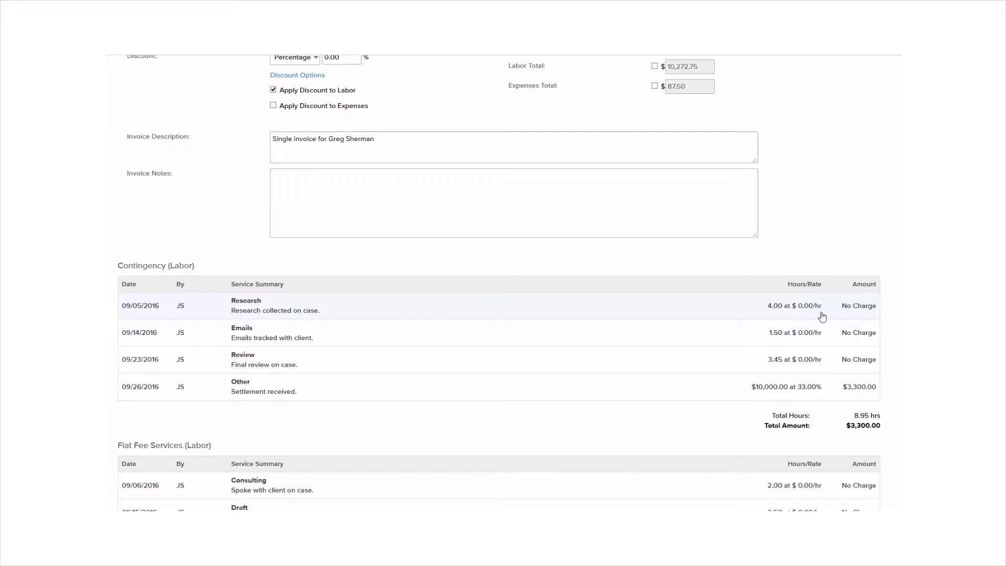
scroll(822, 317, "up", 10)
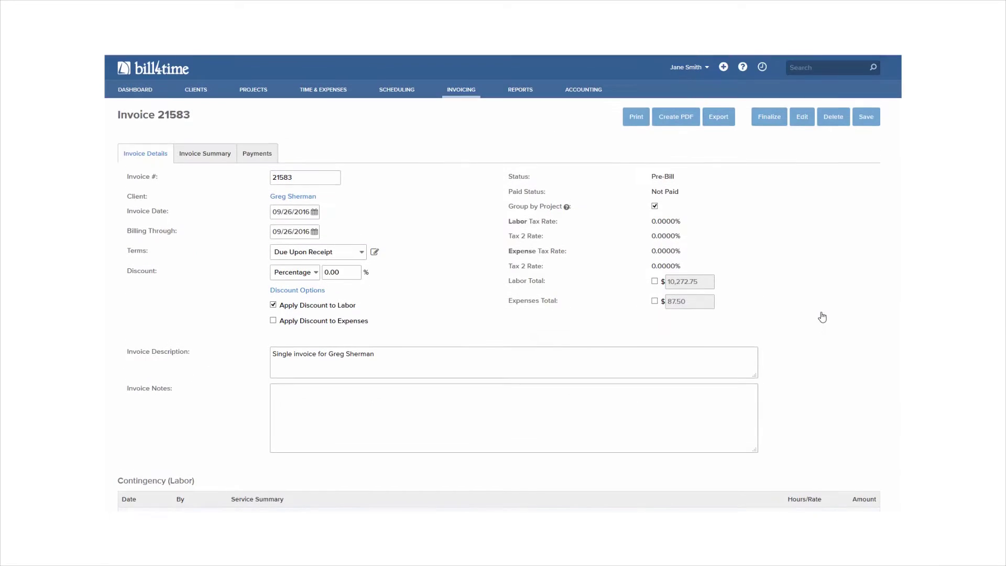
left_click(214, 152)
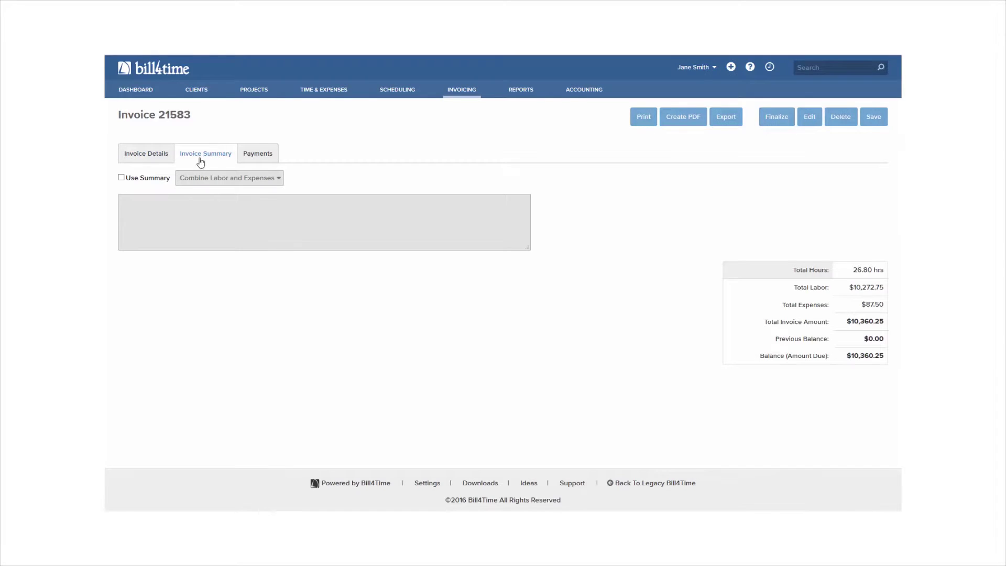
Step: Enable Use Summary with Combine Labor and Expenses, then review the payments showing $10,360.25 owed
left_click(121, 178)
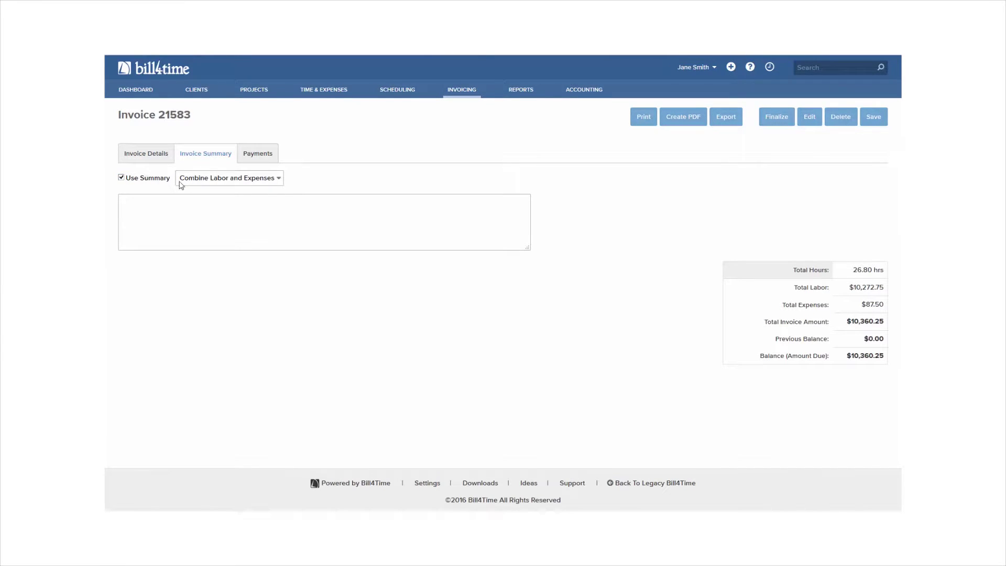
left_click(196, 179)
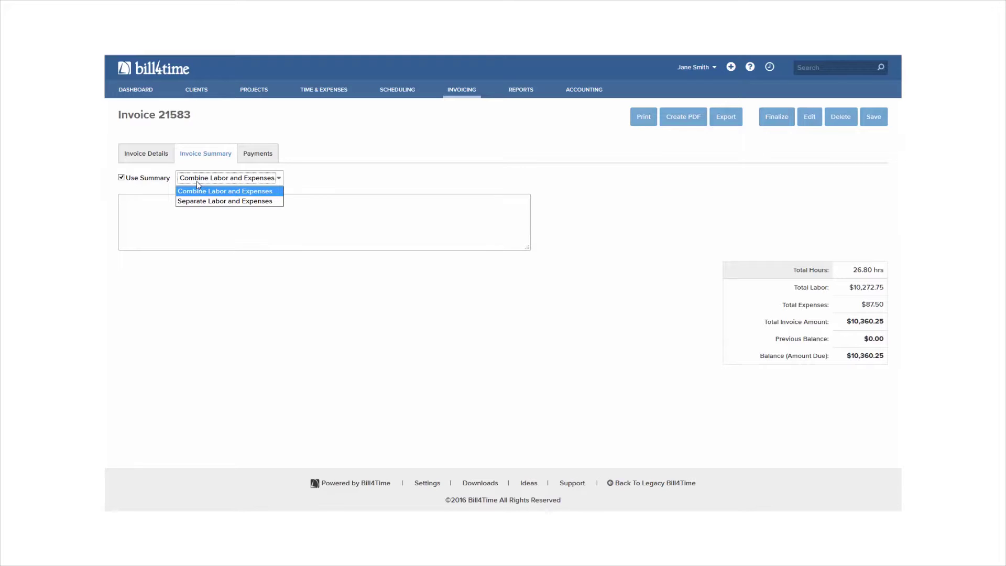
left_click(197, 182)
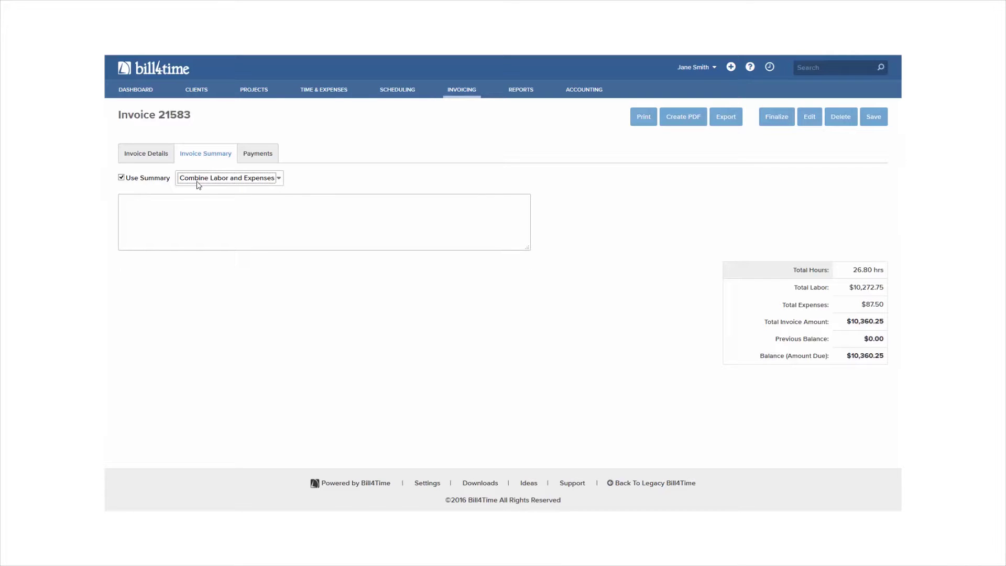
left_click(255, 157)
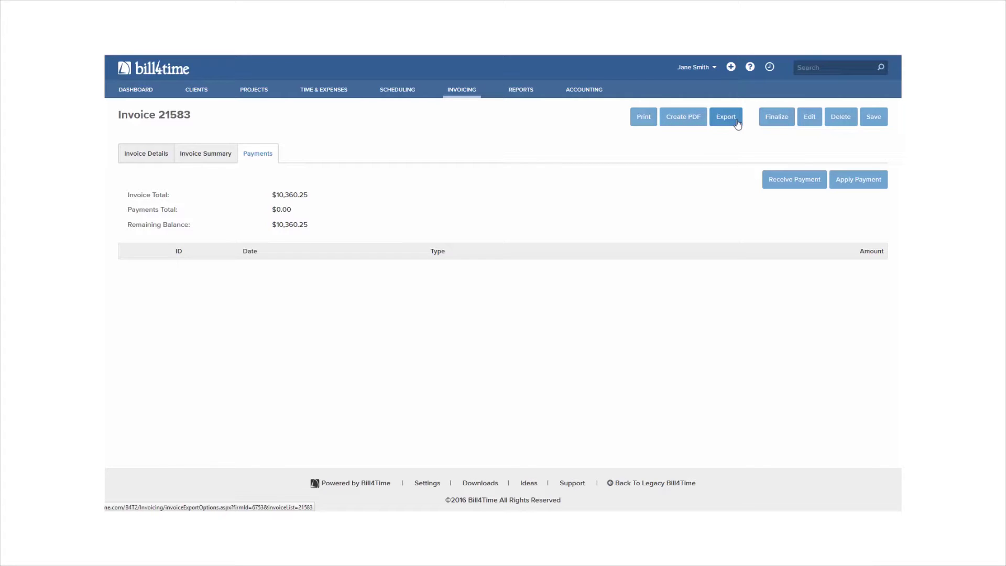
Step: Finalize invoice 21583, unfinalize it, then delete it and confirm the deletion
left_click(783, 125)
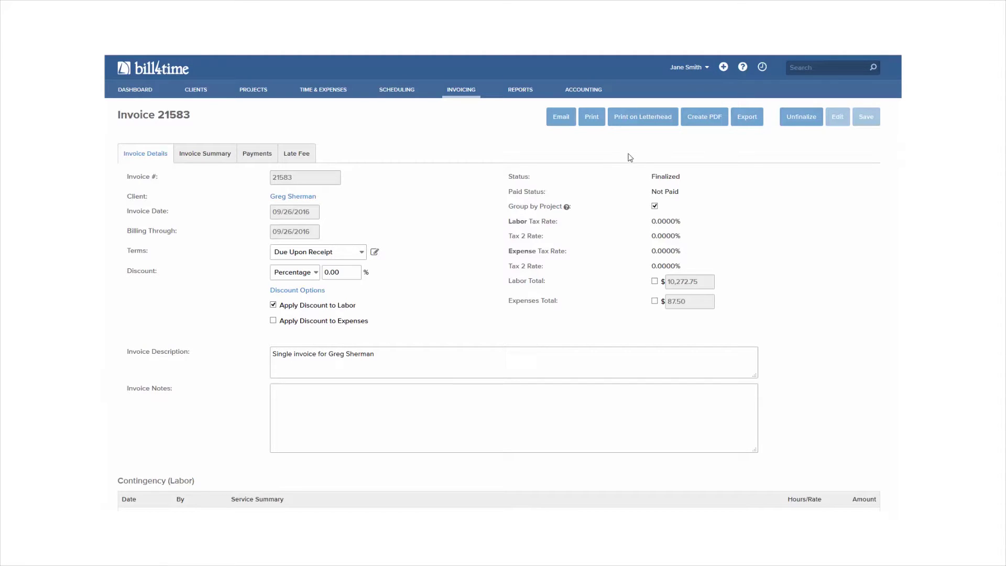
left_click(799, 125)
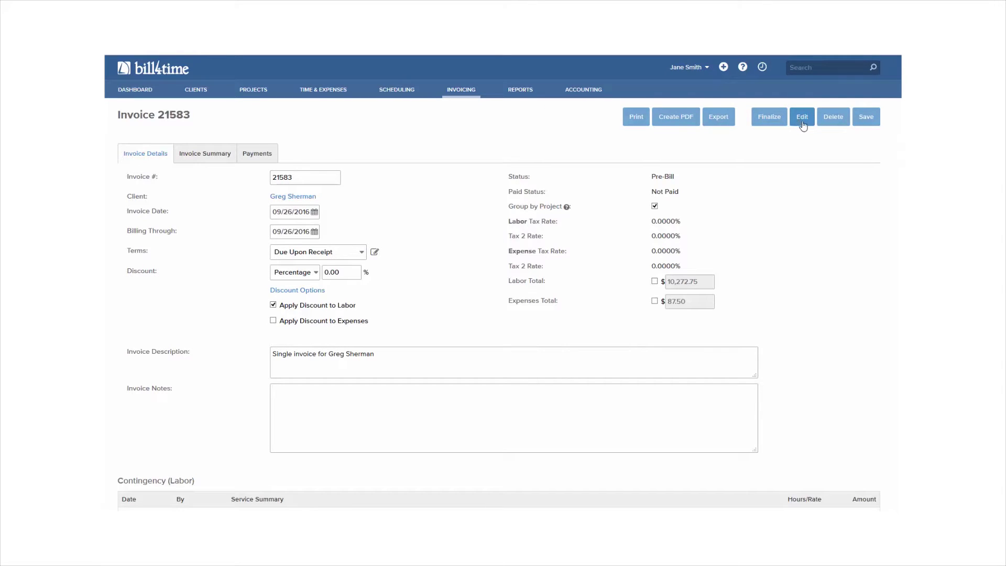
left_click(836, 125)
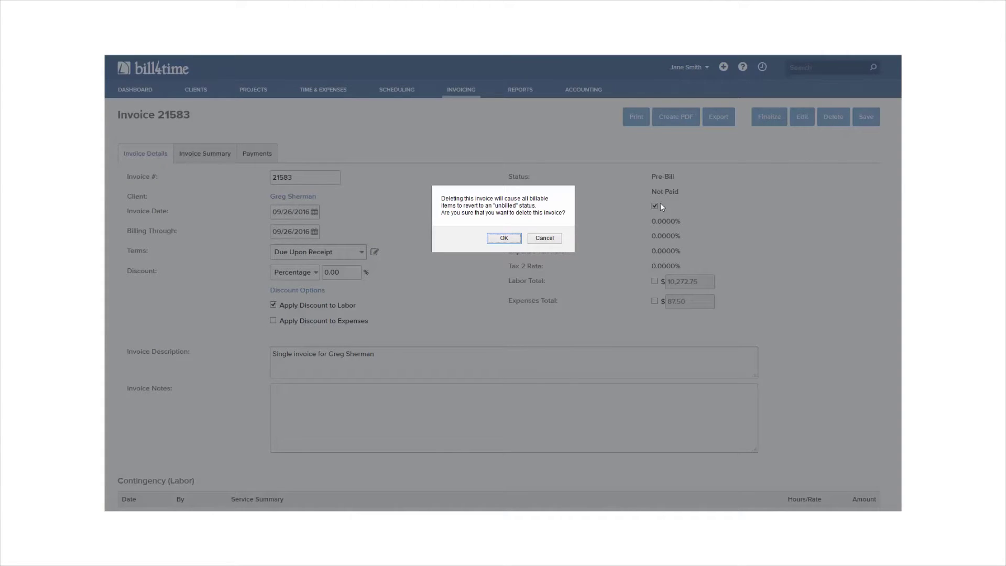
left_click(505, 239)
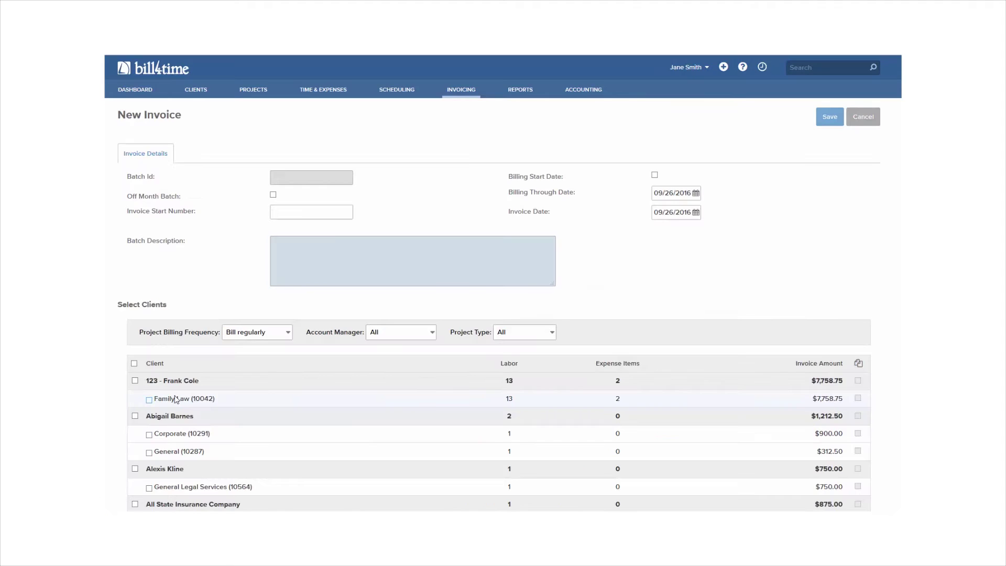
scroll(173, 393, "down", 15)
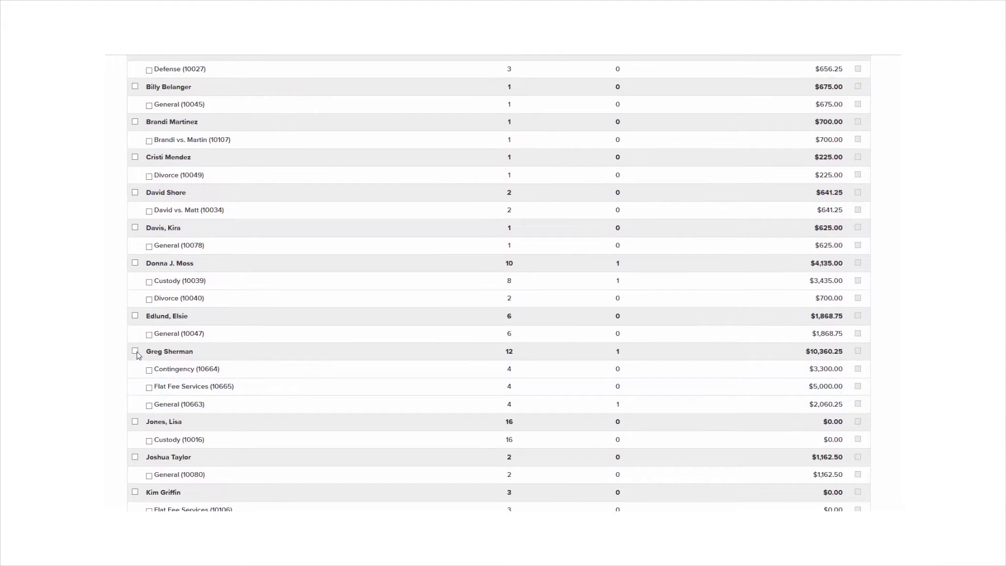
Step: Tick the four clients (Family Law, Defense, Custody/Divorce, three-matter) and save the invoice batch
left_click(135, 351)
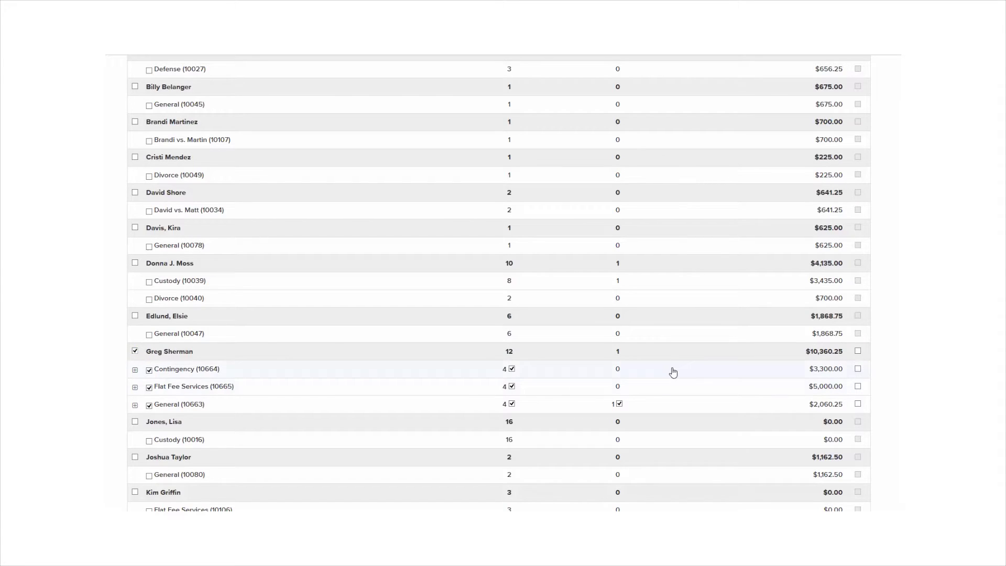
left_click(136, 263)
scroll(135, 265, "up", 4)
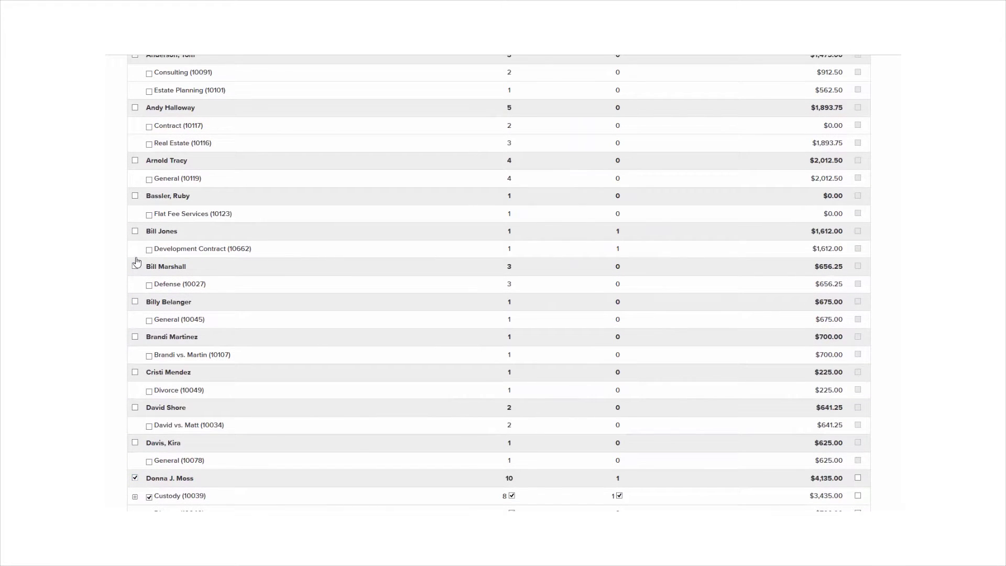
left_click(135, 267)
scroll(135, 267, "up", 5)
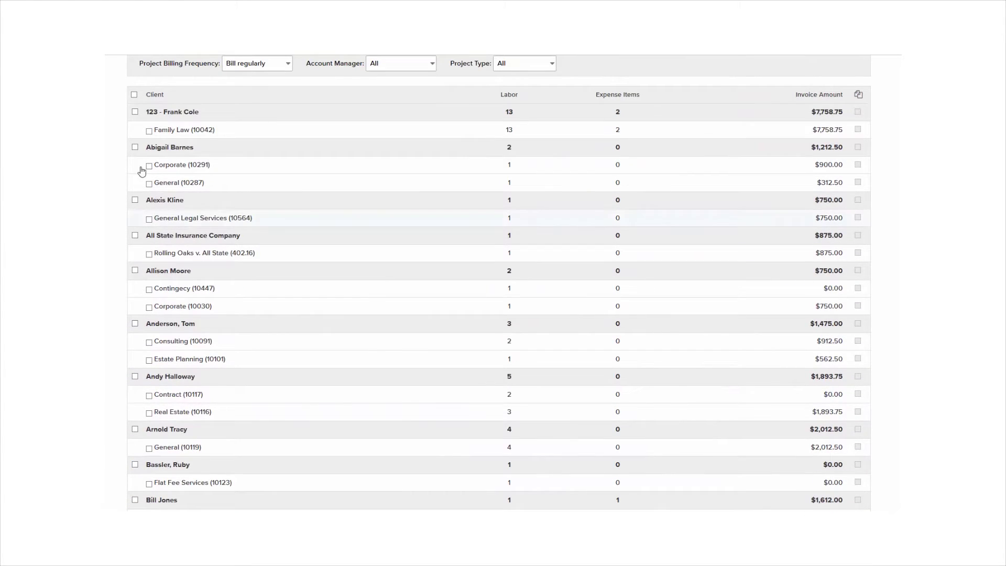
left_click(135, 112)
scroll(806, 138, "up", 4)
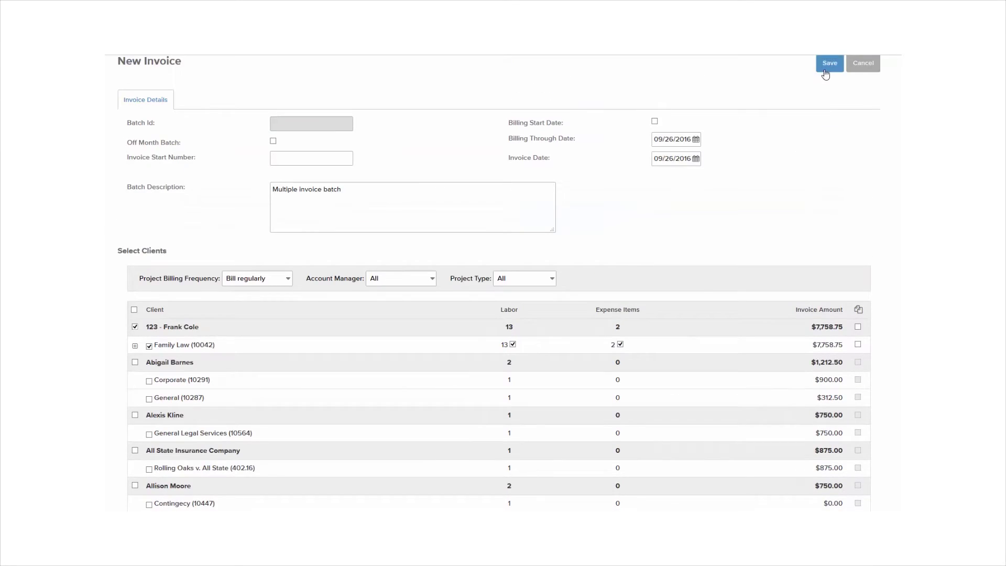
left_click(829, 63)
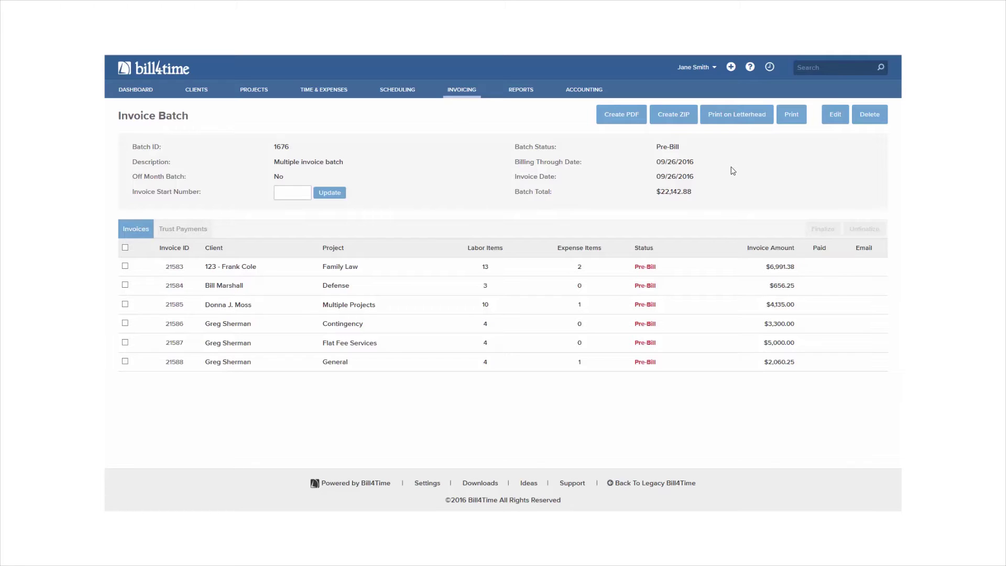
Step: Edit batch 1676, untick the Defense (10027) matter's client, and save the batch
left_click(830, 117)
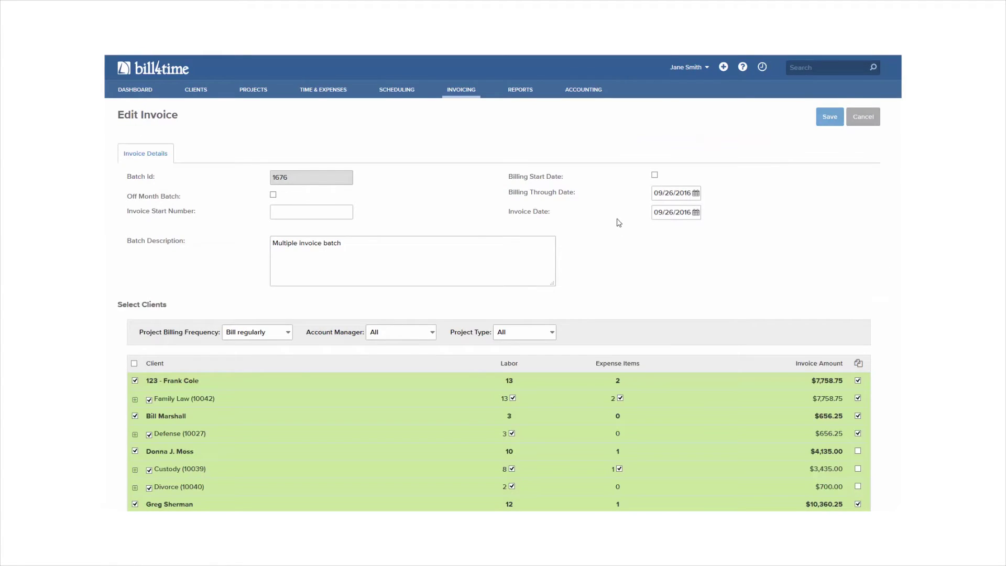
scroll(197, 236, "down", 3)
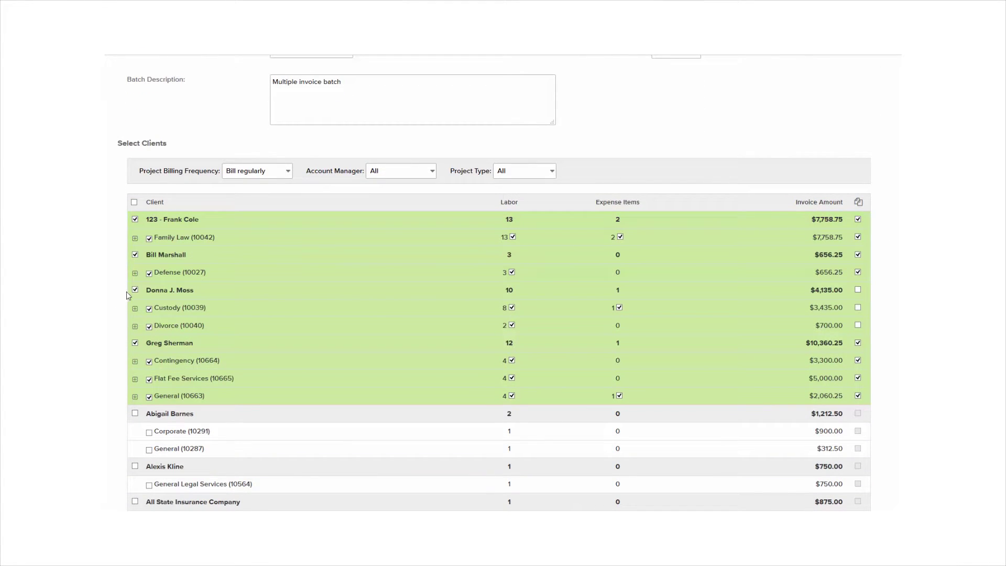
left_click(135, 254)
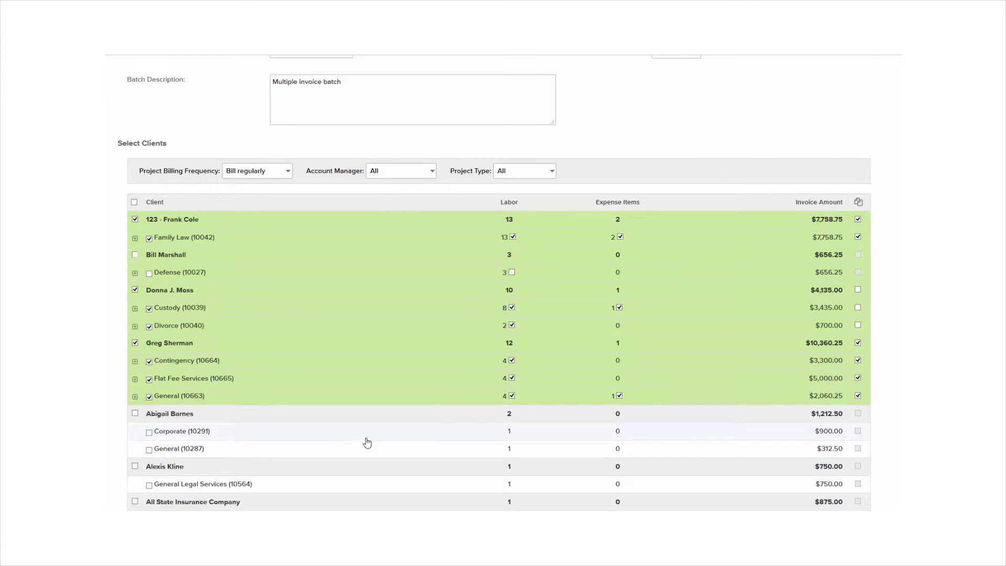
scroll(588, 360, "up", 3)
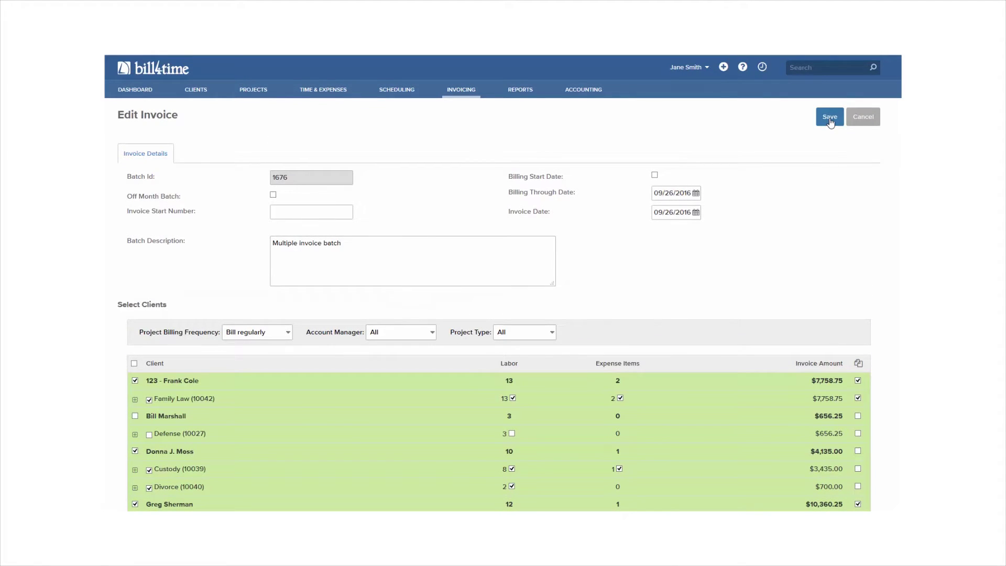
left_click(830, 117)
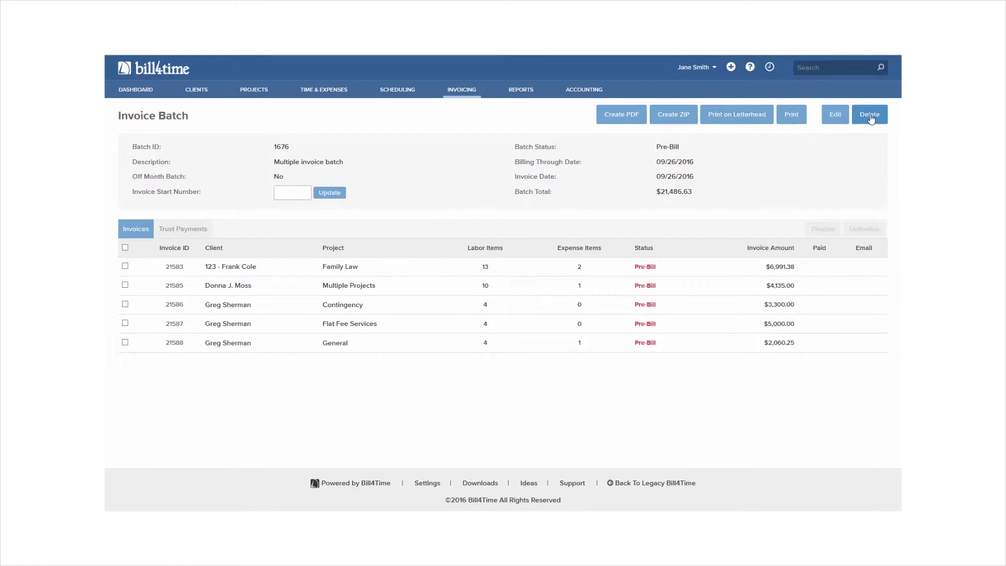
Step: Open Family Law invoice 21583 from the batch, review its entries, and finalize it
left_click(547, 275)
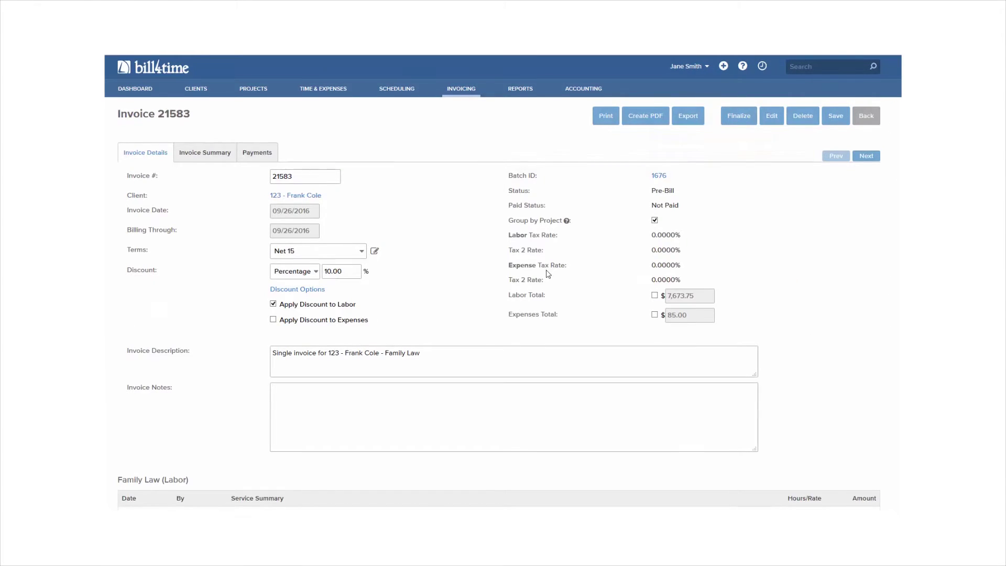
scroll(547, 274, "down", 4)
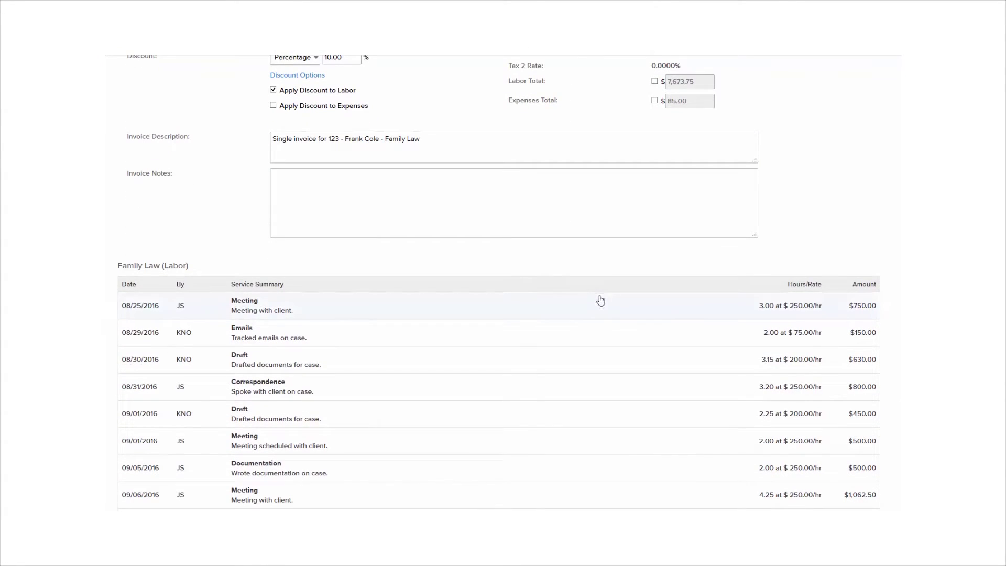
scroll(628, 303, "up", 4)
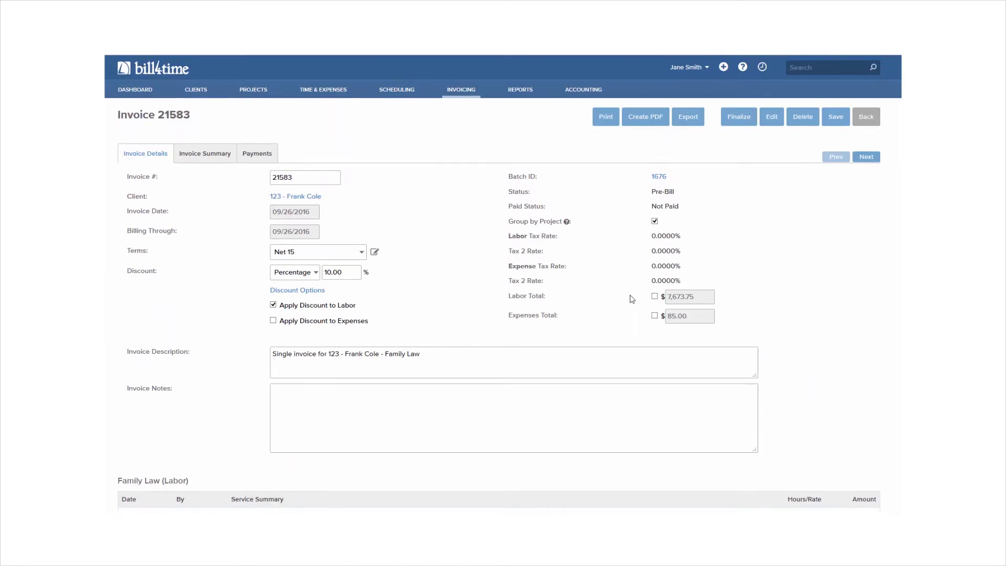
left_click(747, 116)
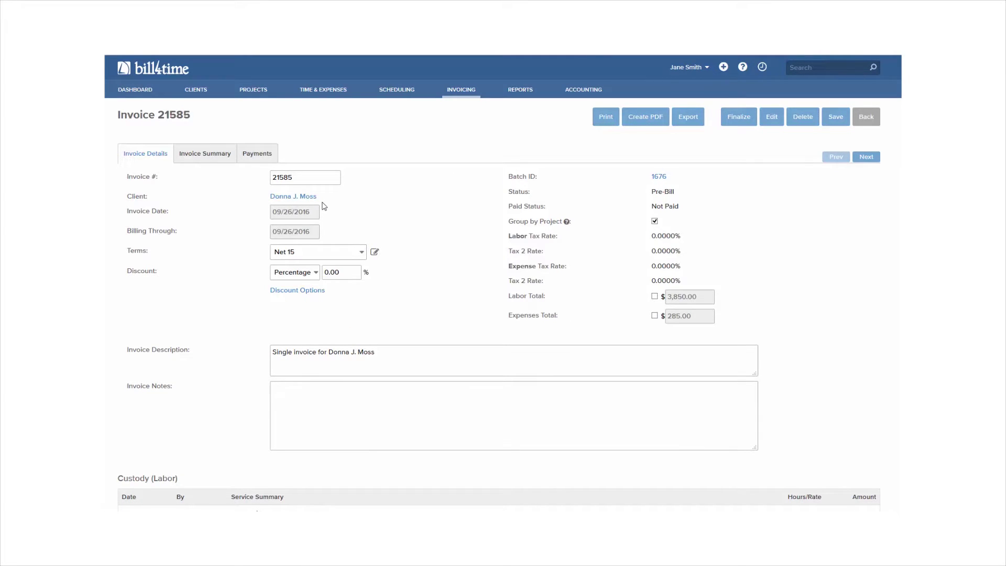
Step: Return to batch 1676, select all its invoices, and finalize them together
left_click(657, 178)
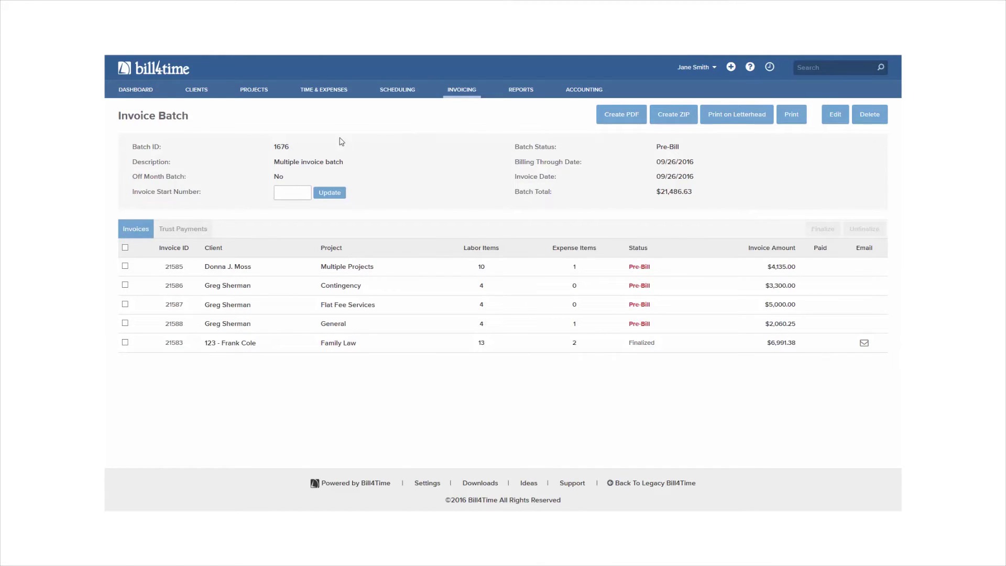
left_click(125, 247)
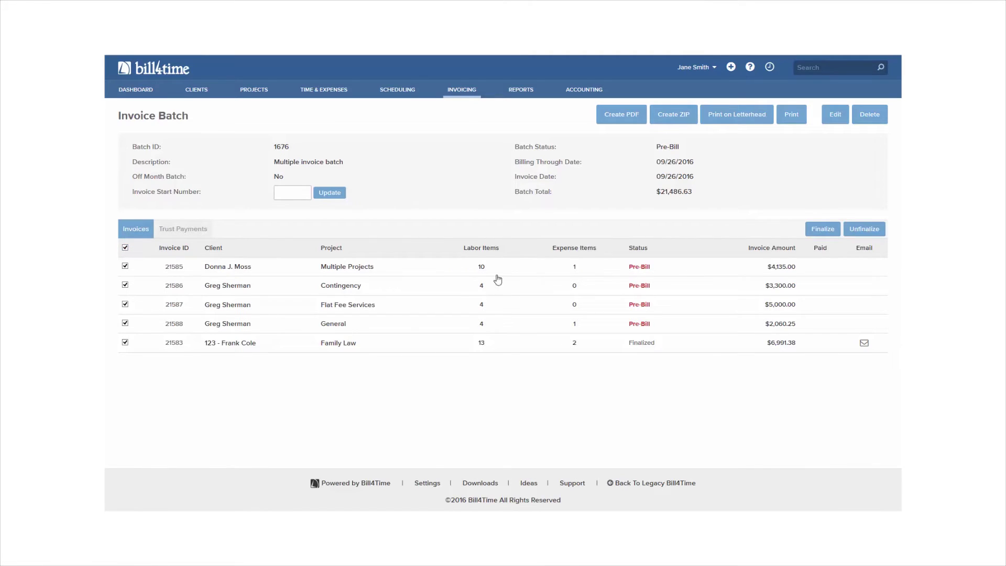
left_click(823, 231)
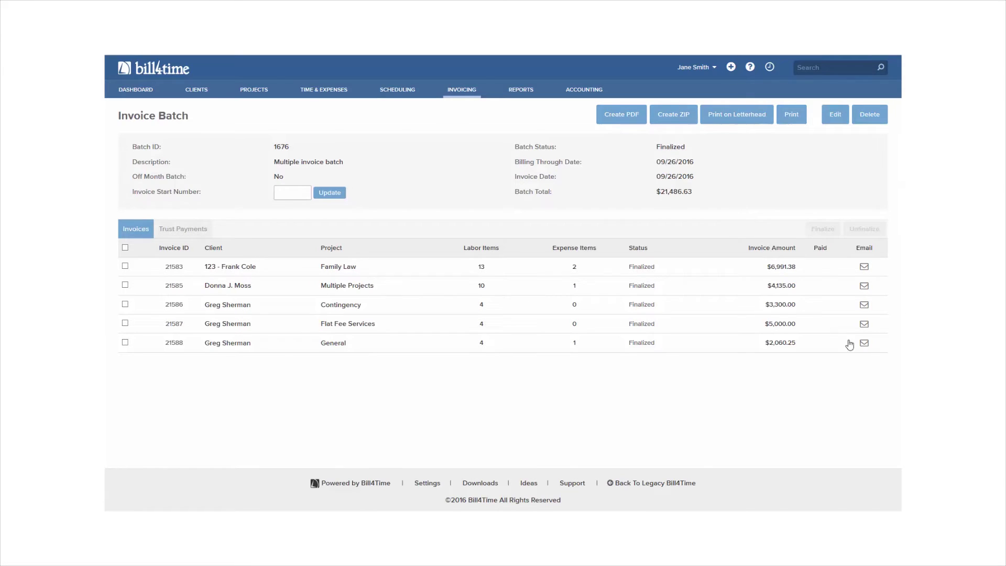
Step: View invoice 21588 through its client portal link, then cancel the email unsent
left_click(866, 346)
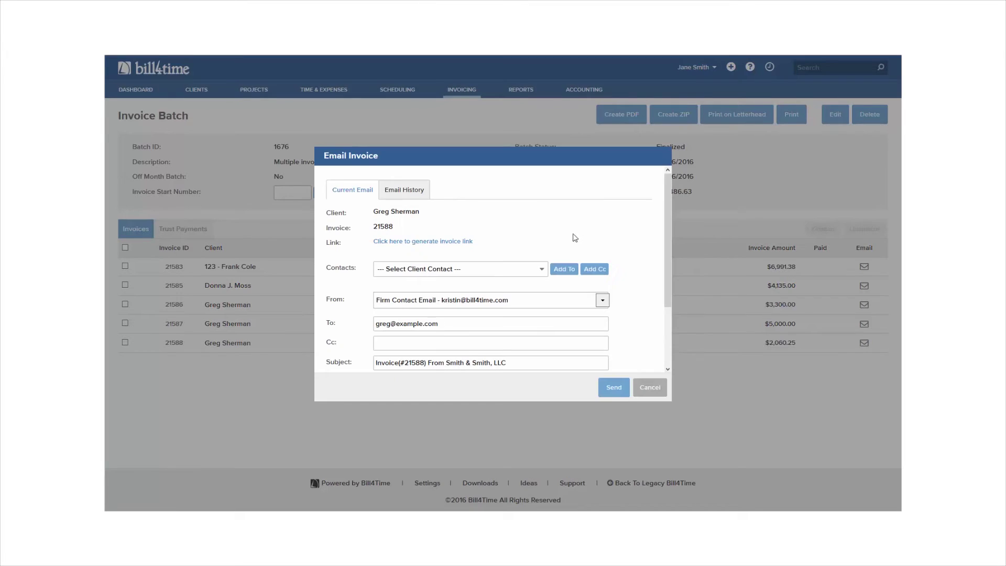
left_click(437, 242)
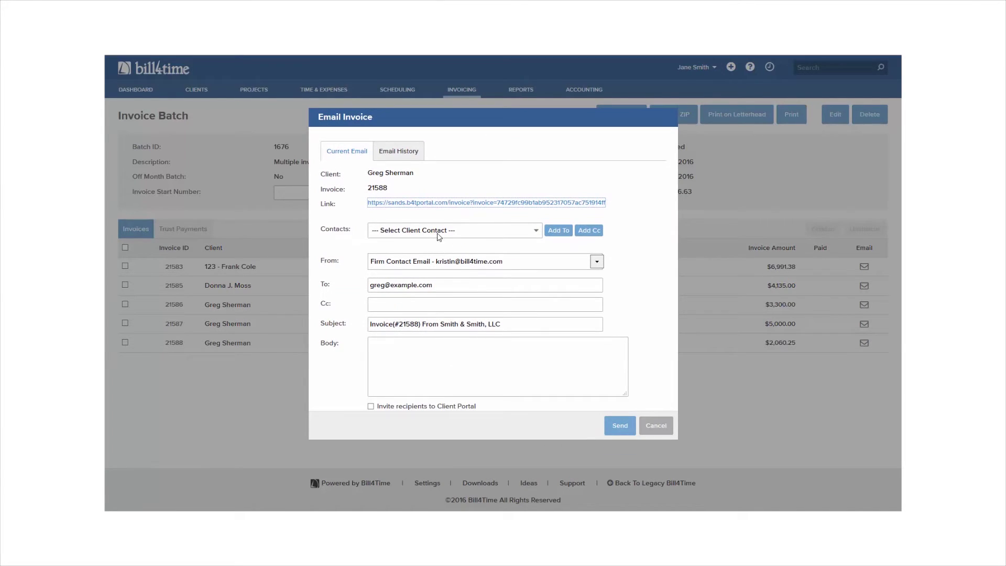
left_click(445, 209)
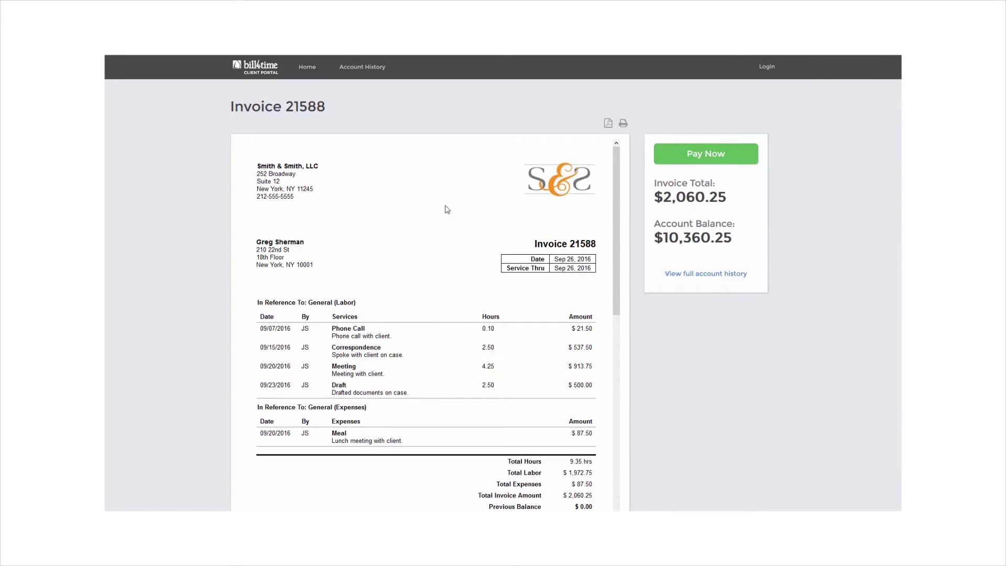
scroll(661, 351, "down", 3)
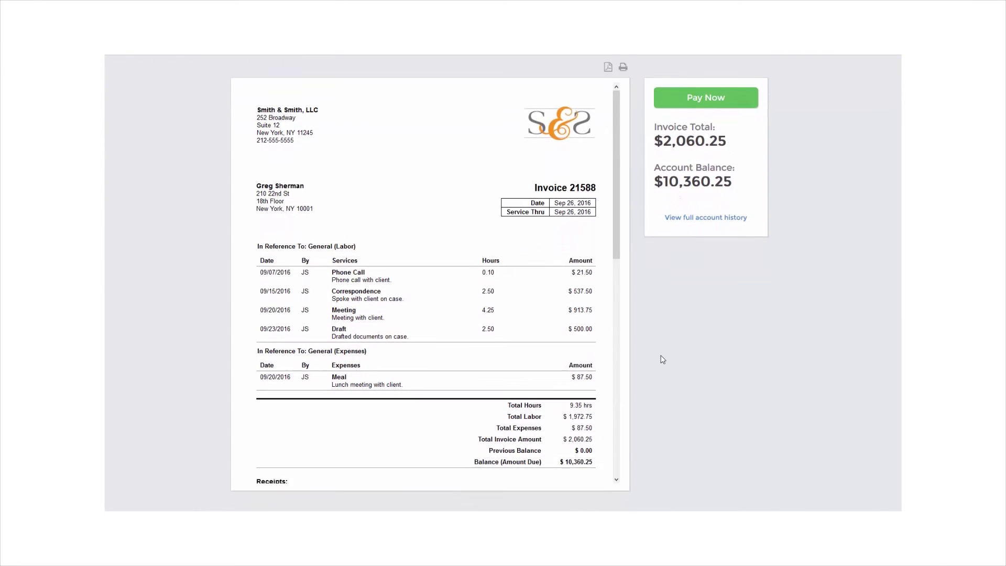
scroll(662, 359, "up", 3)
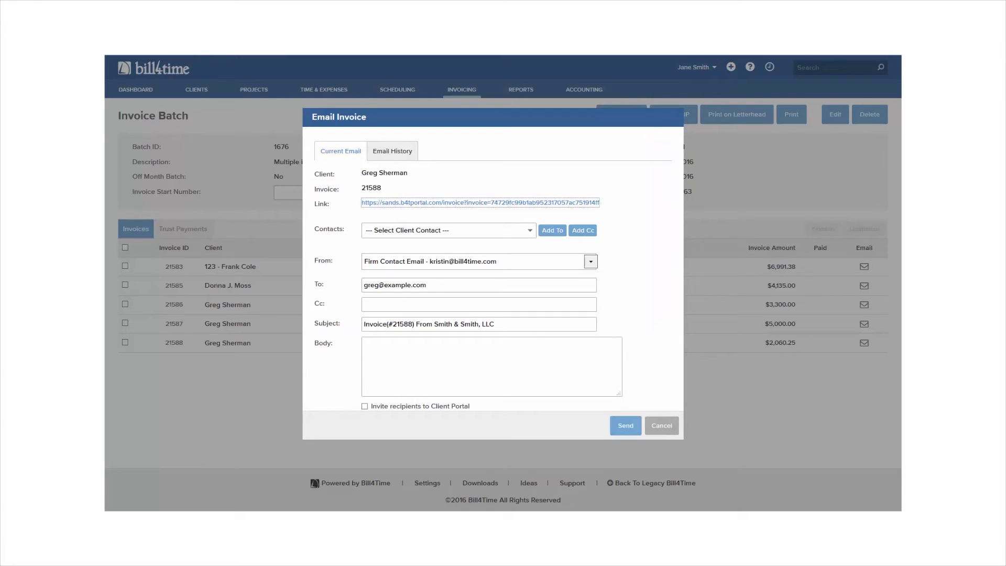
left_click(672, 427)
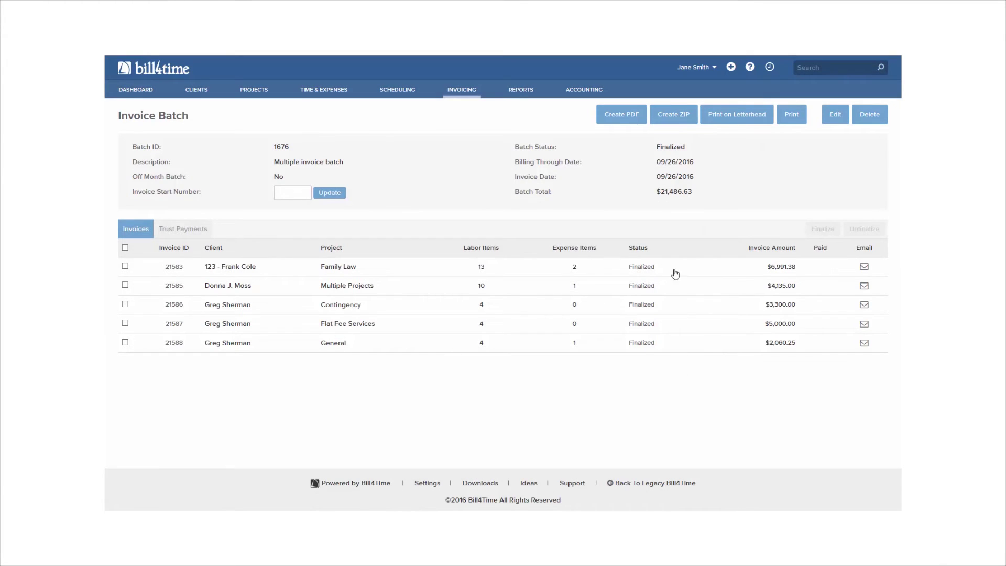
Step: Start a Receive Payment in Accounting for the client with an amount of 3300
left_click(585, 96)
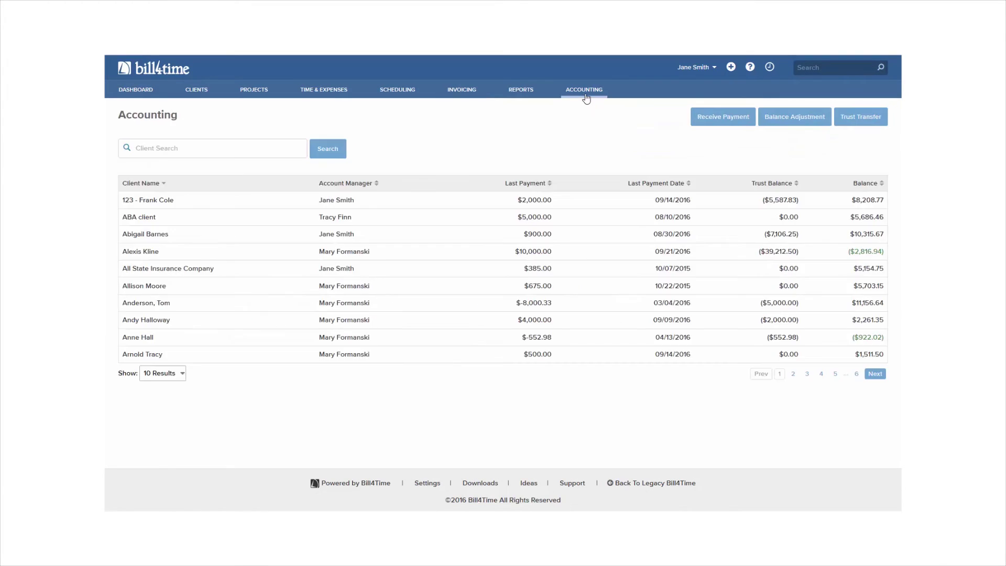
left_click(722, 116)
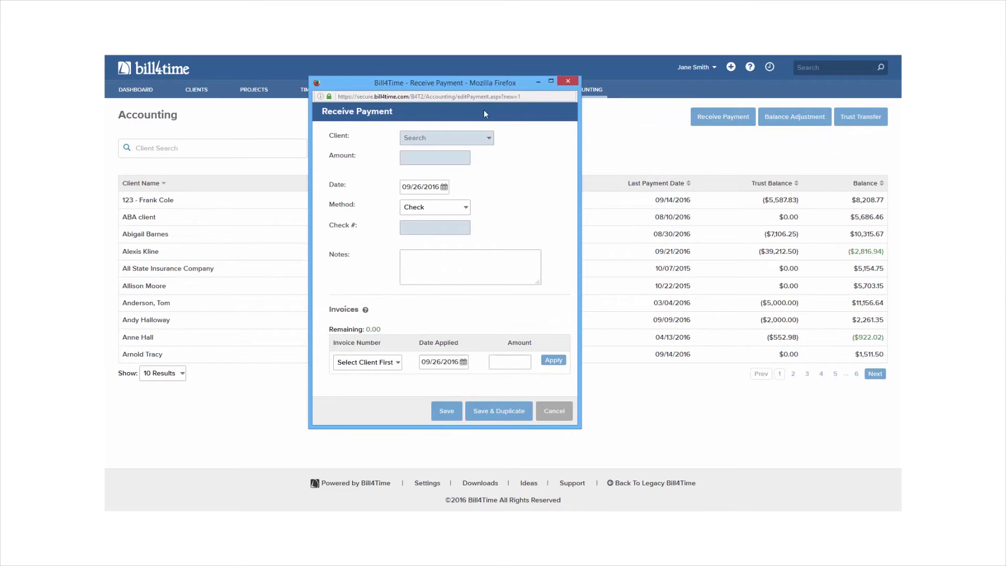
left_click(479, 135)
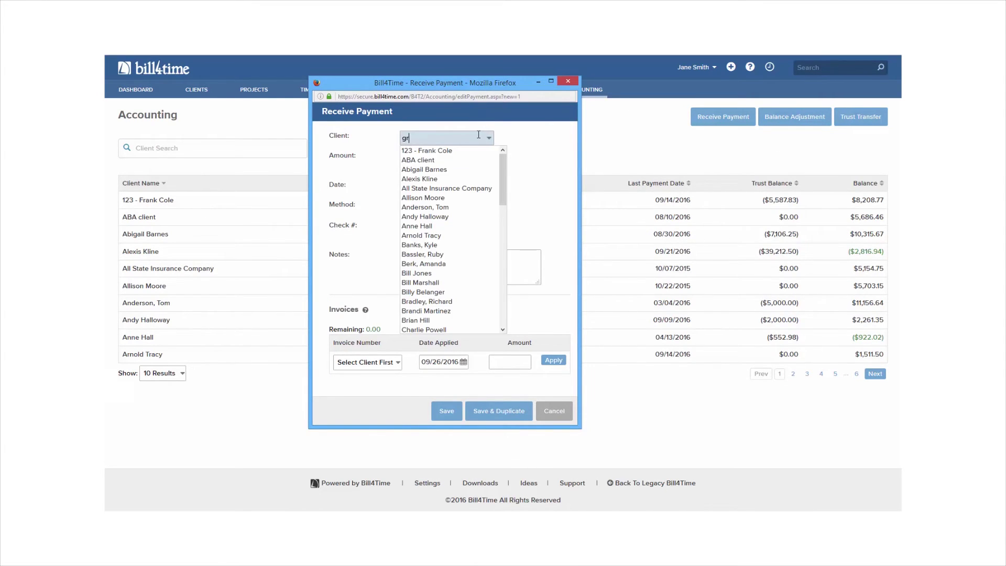
type("gre")
left_click(441, 149)
left_click(441, 157)
type("3")
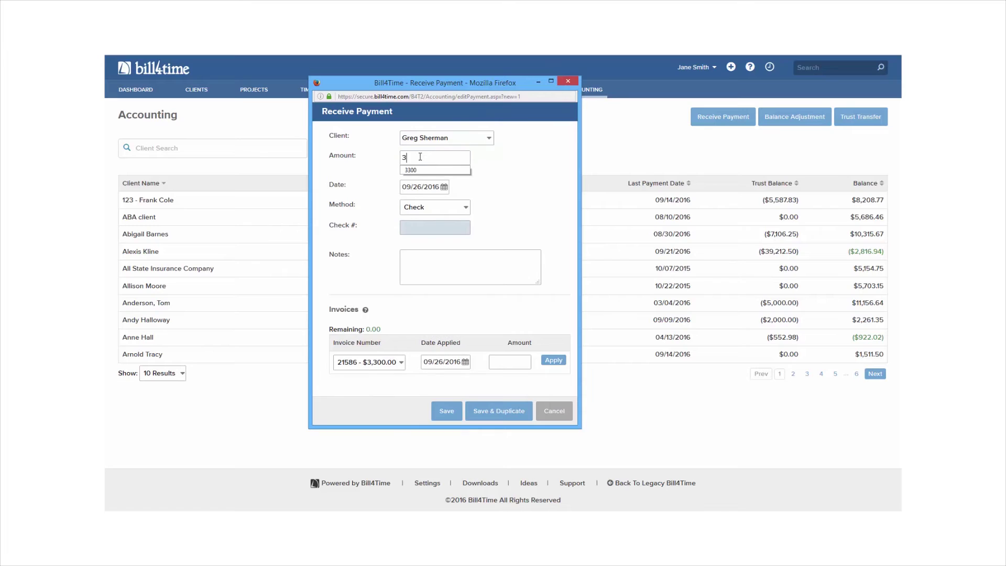
type("300")
left_click(511, 166)
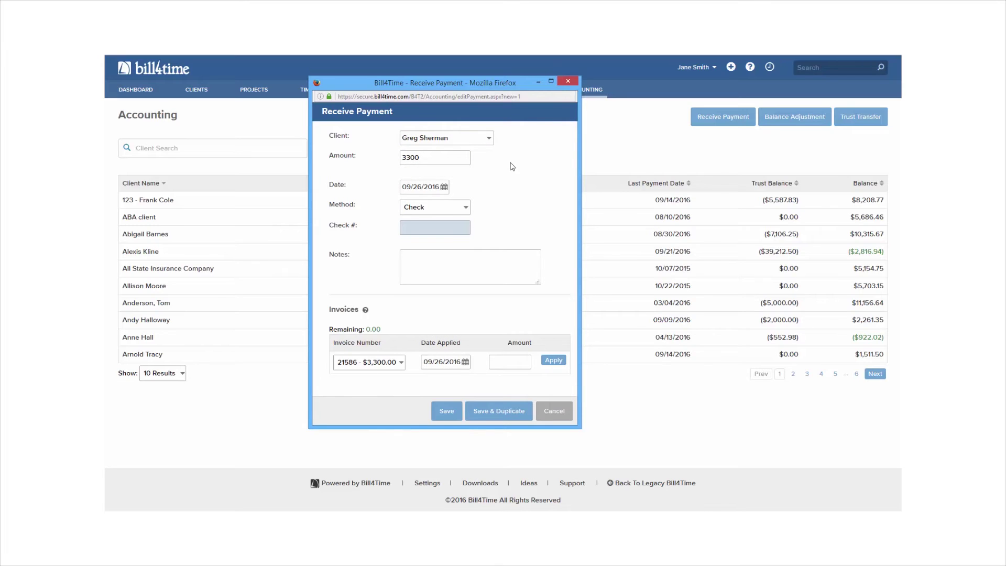
Step: Set method Check with check number 1234, apply 3300 to invoice 21586, and save
left_click(436, 212)
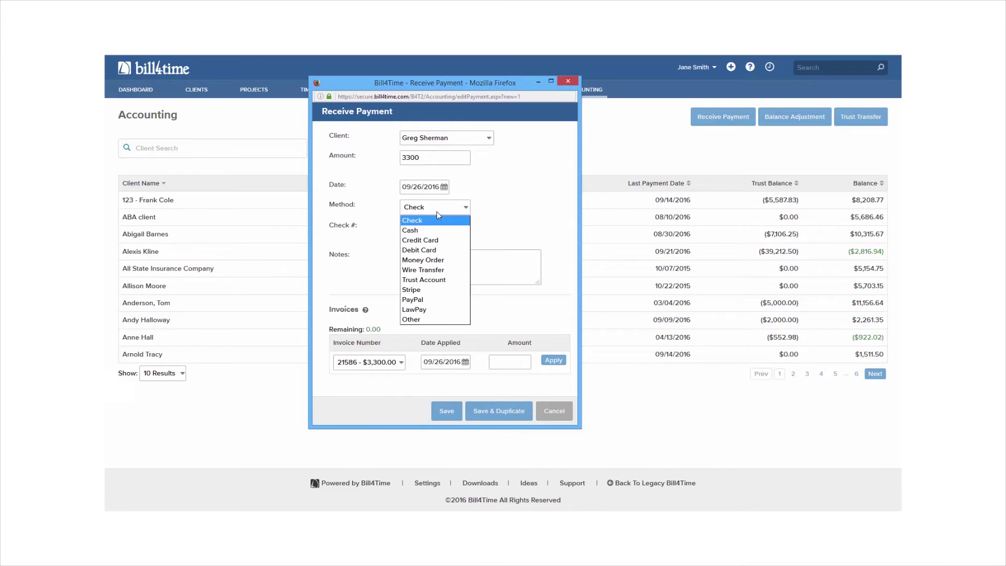
left_click(437, 212)
left_click(431, 224)
type("1234")
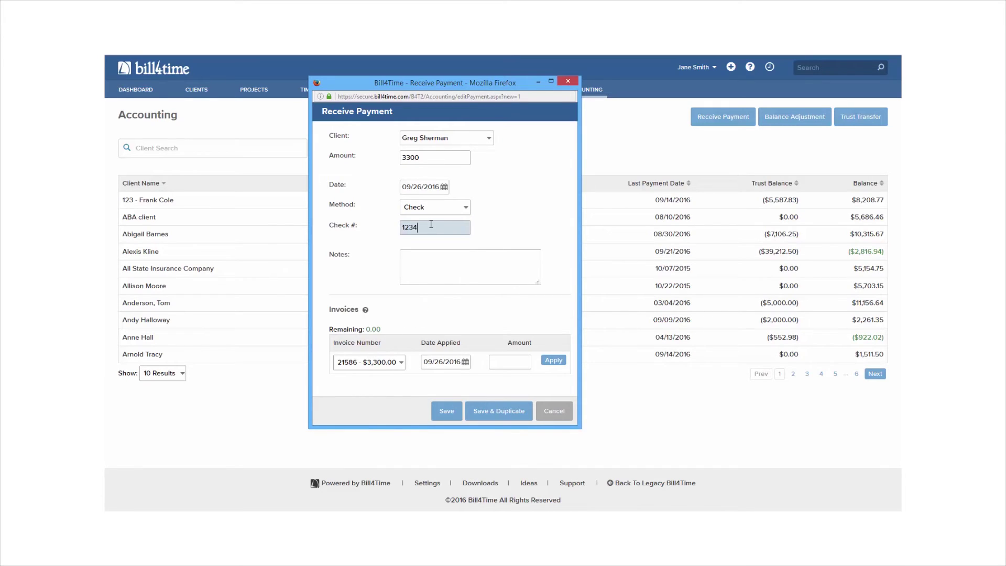
left_click(492, 367)
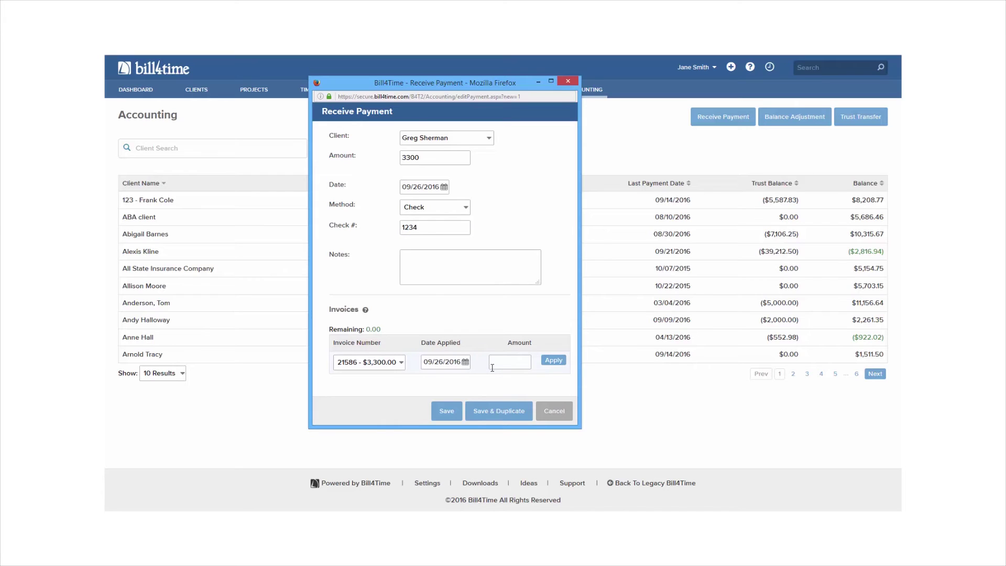
type("3300")
left_click(553, 360)
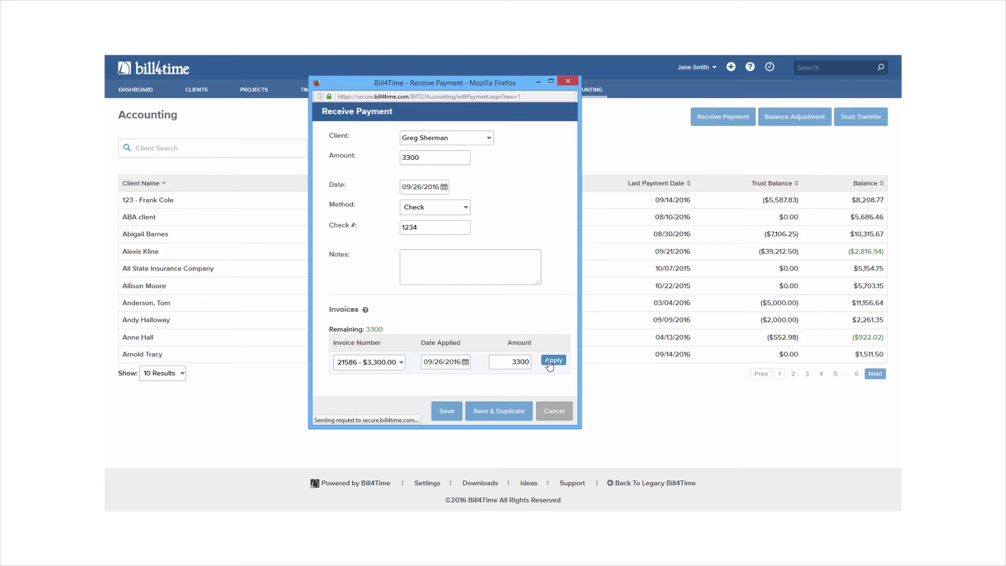
left_click(447, 410)
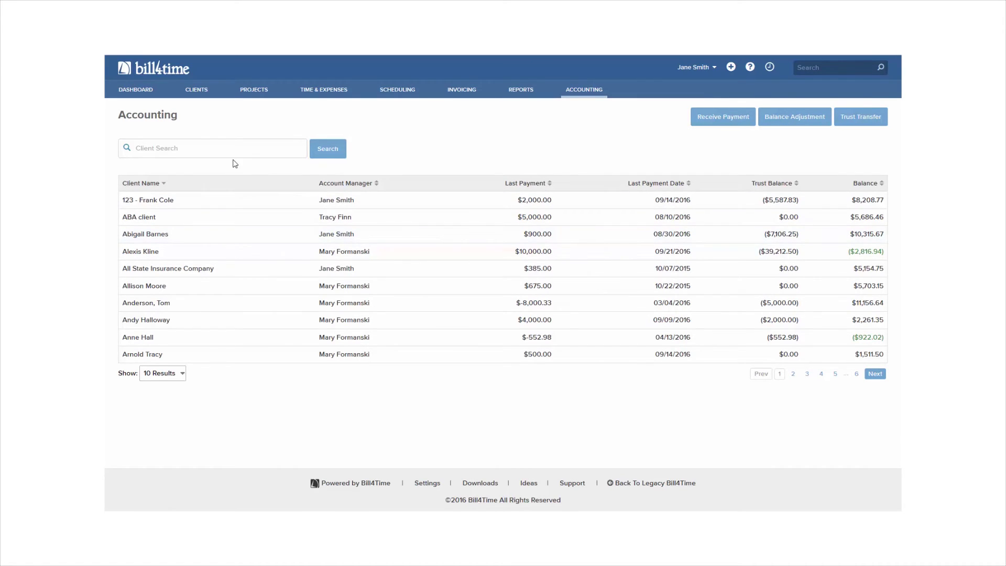
Step: Search for the client by name and open their accounting ledger
type("greg")
key("Return")
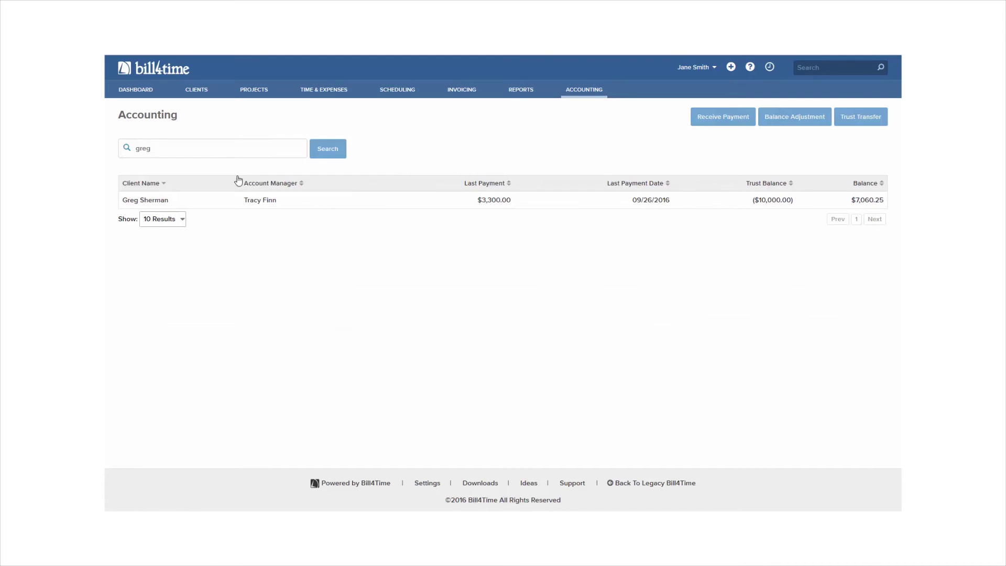
left_click(240, 204)
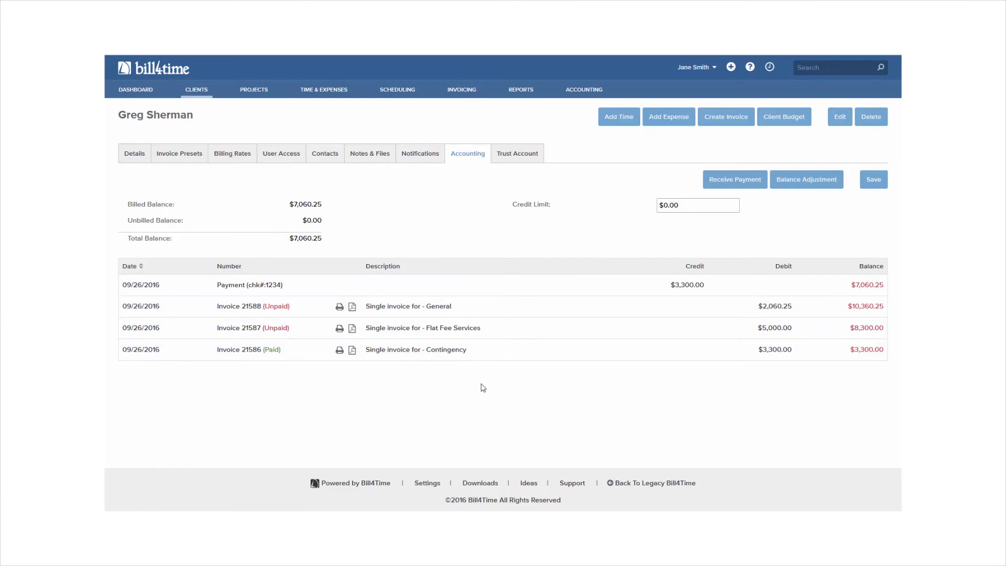
Step: Create a $5,000 Credit balance adjustment noted 'Advance payment.' dated 09/01/2016
left_click(806, 180)
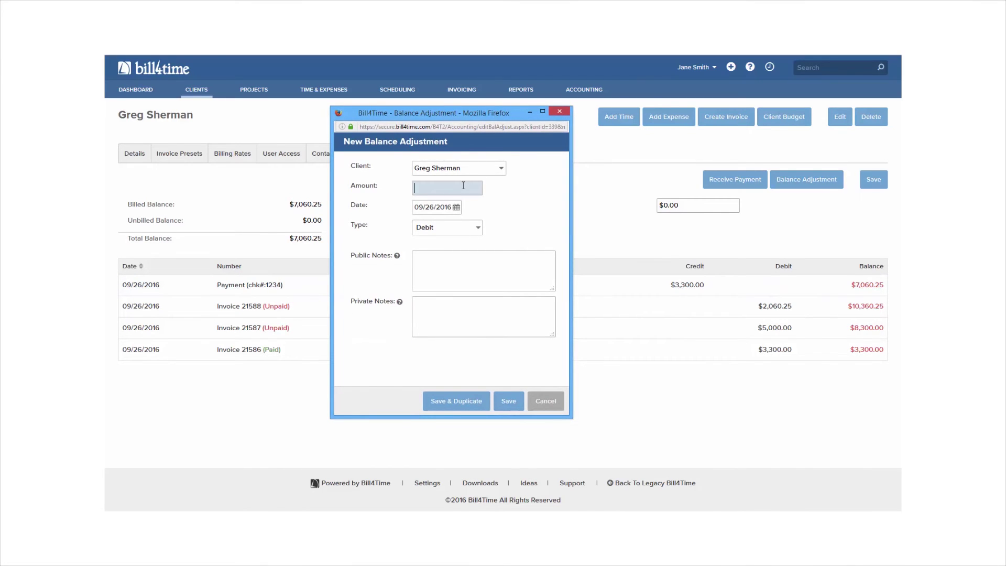
type("5000")
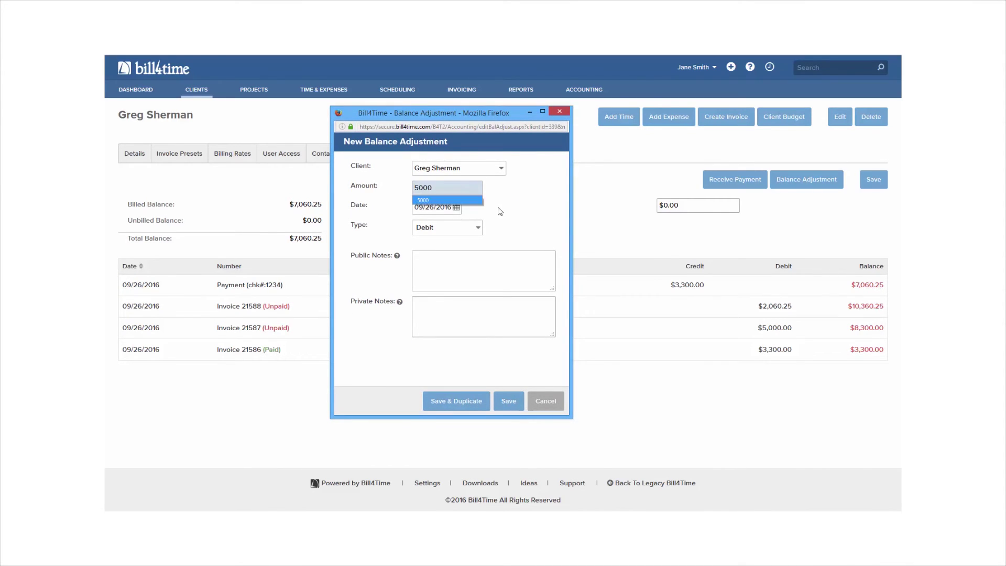
left_click(500, 212)
left_click(477, 230)
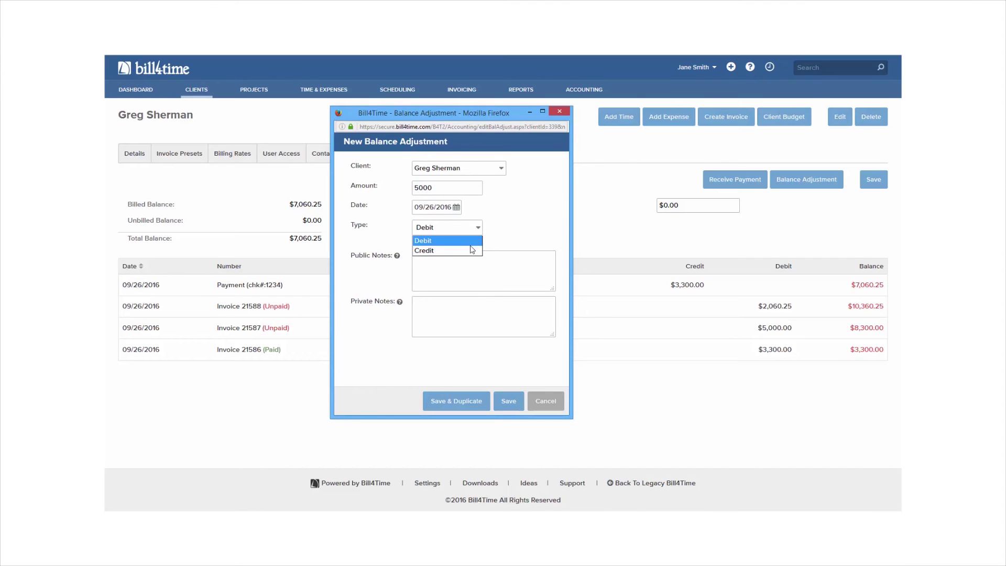
left_click(472, 250)
left_click(472, 260)
type("Advance payment.")
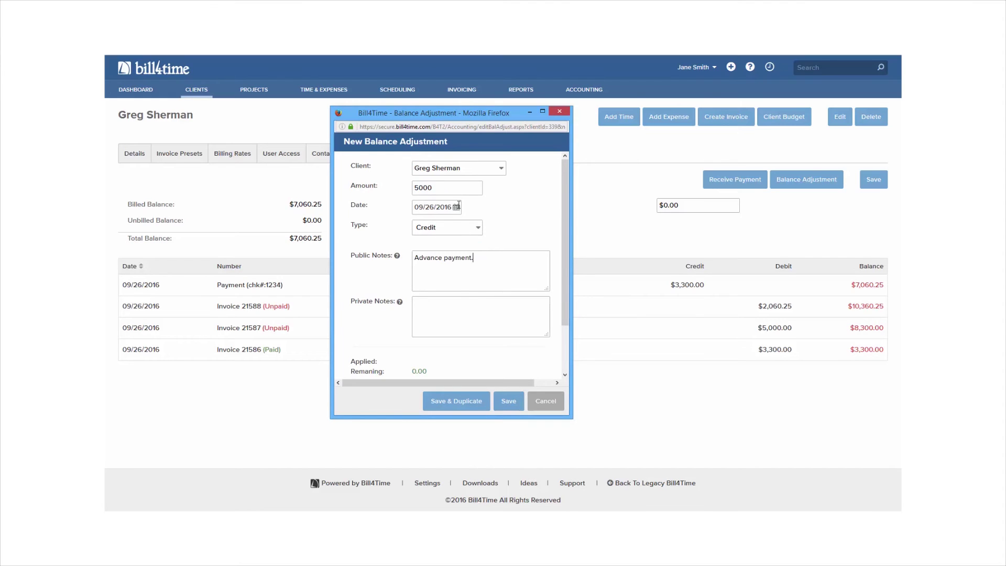
left_click(457, 206)
left_click(475, 252)
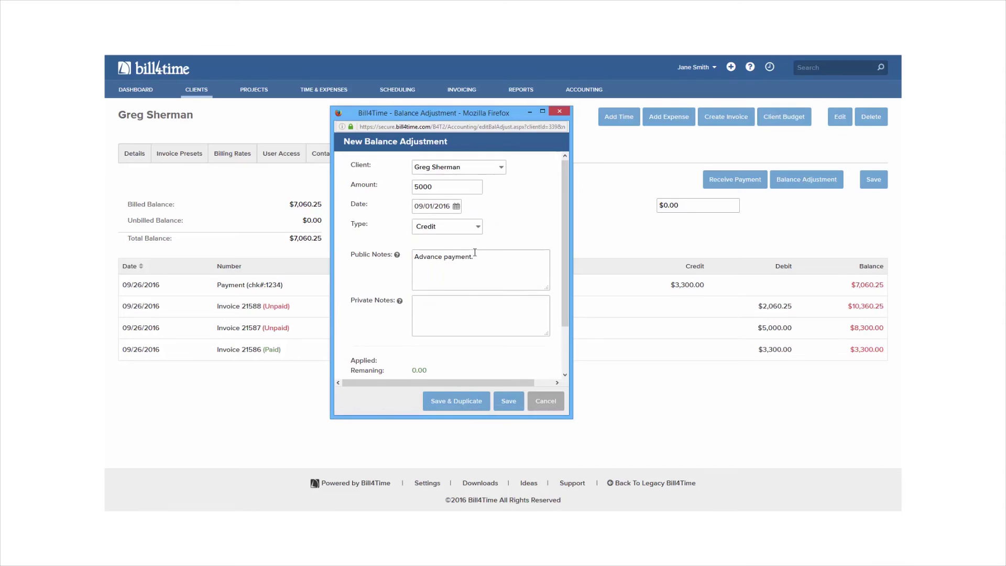
Step: Apply the 5000 credit to invoice 21587 and save the adjustment
scroll(482, 293, "down", 2)
type("5000")
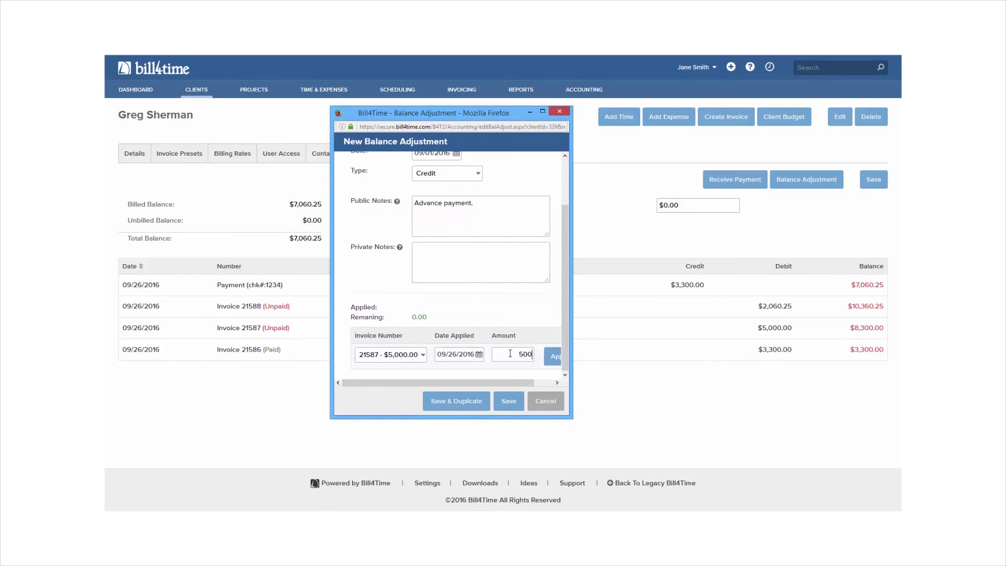
left_click(551, 356)
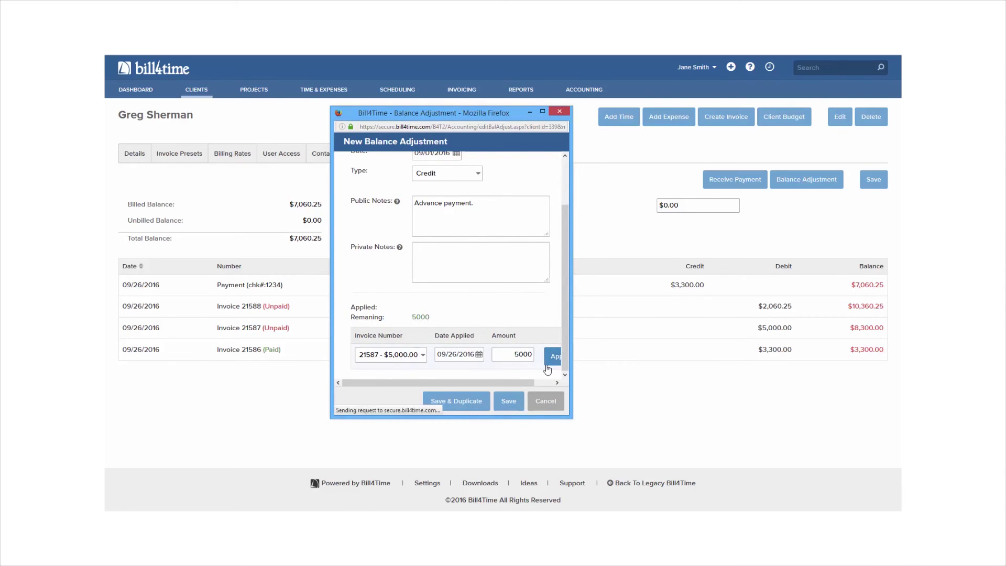
left_click(508, 401)
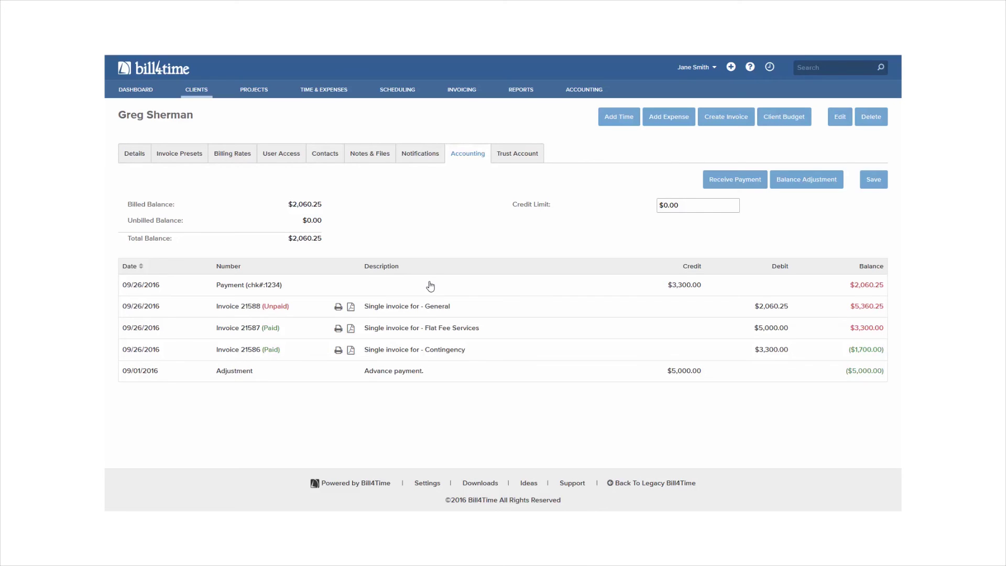
Step: Check invoice 21588's details (Unpaid, $2,060.25), then go back to the client's accounting history
left_click(434, 312)
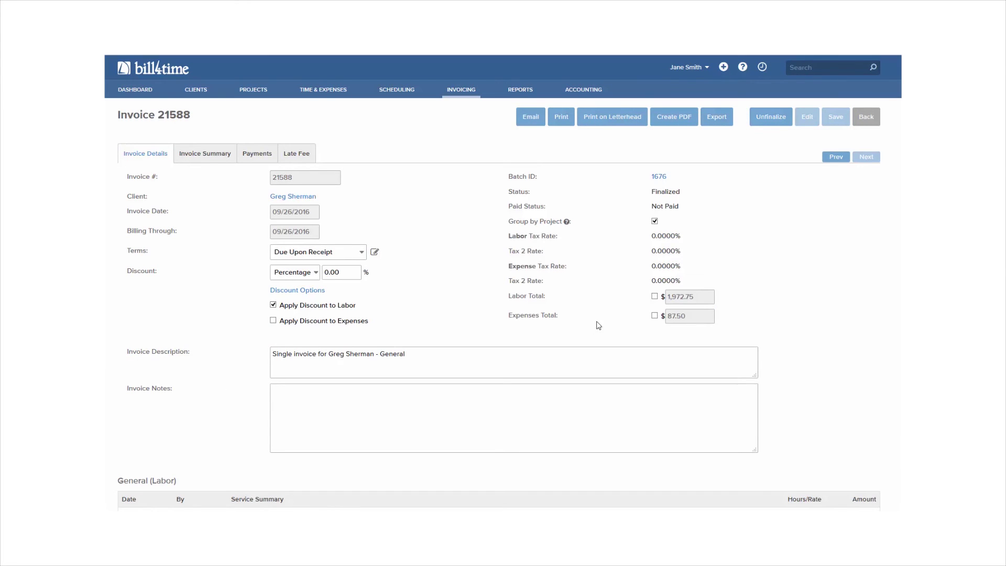
left_click(869, 120)
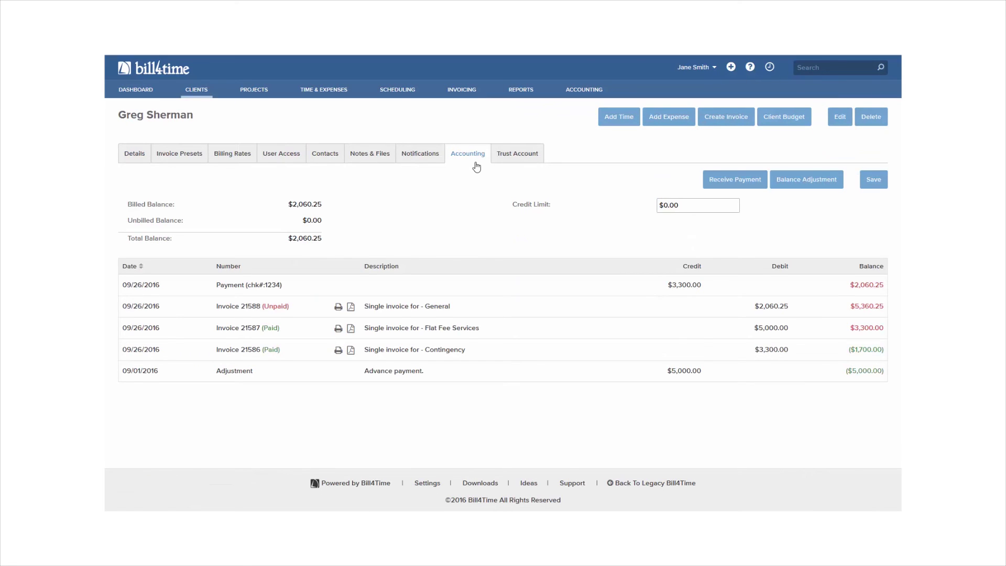